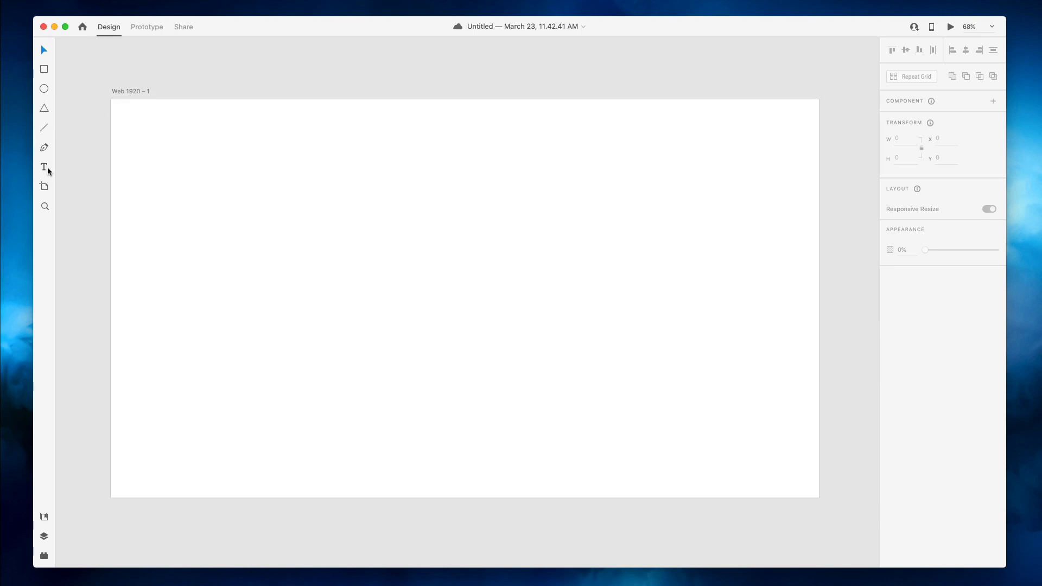
Add the text "Supreme" at the artboard's upper-left corner and set its font to Montserrat
left_click(134, 128)
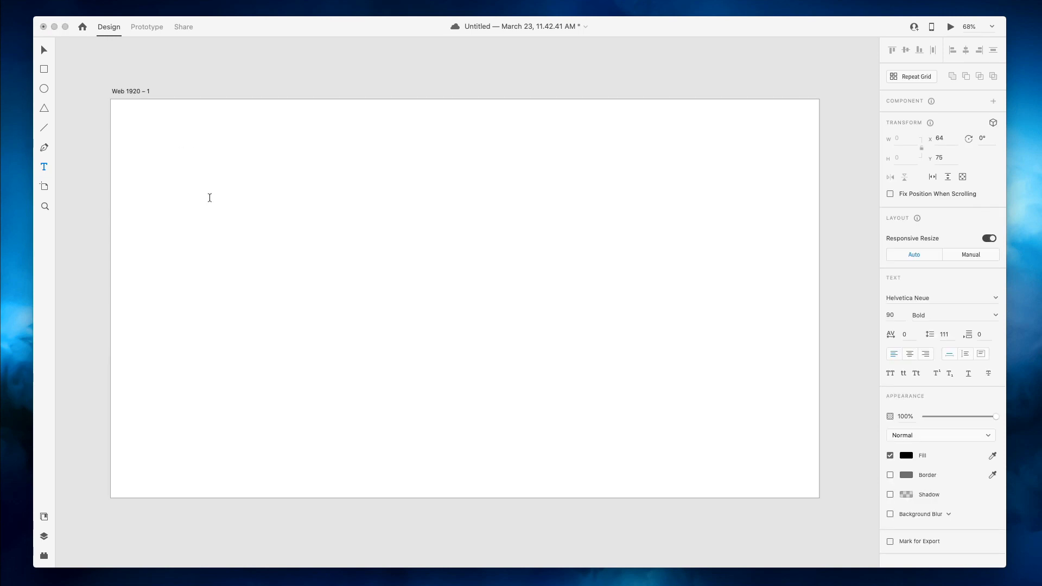
type("Supreme")
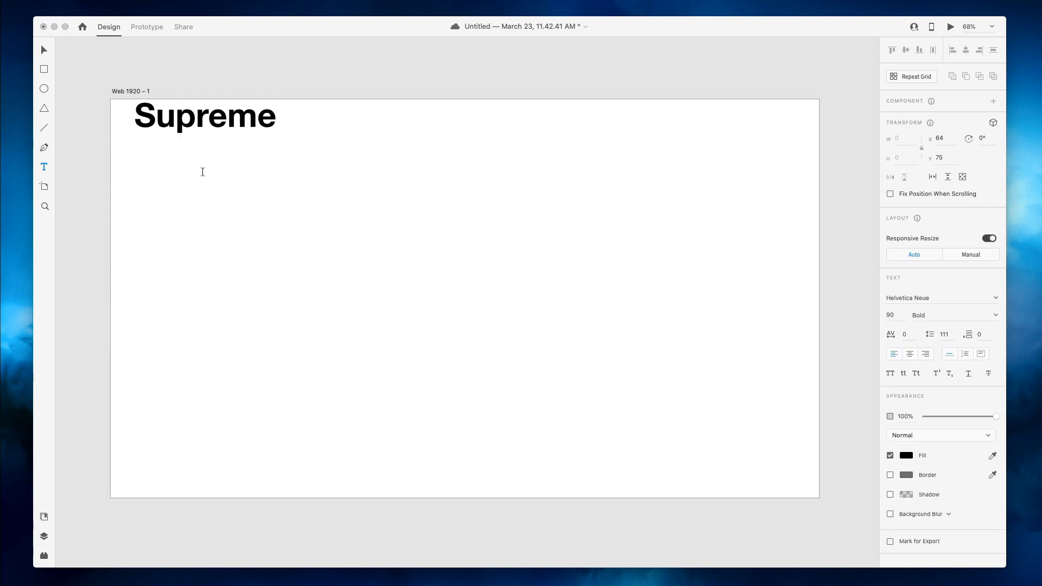
key("super+a")
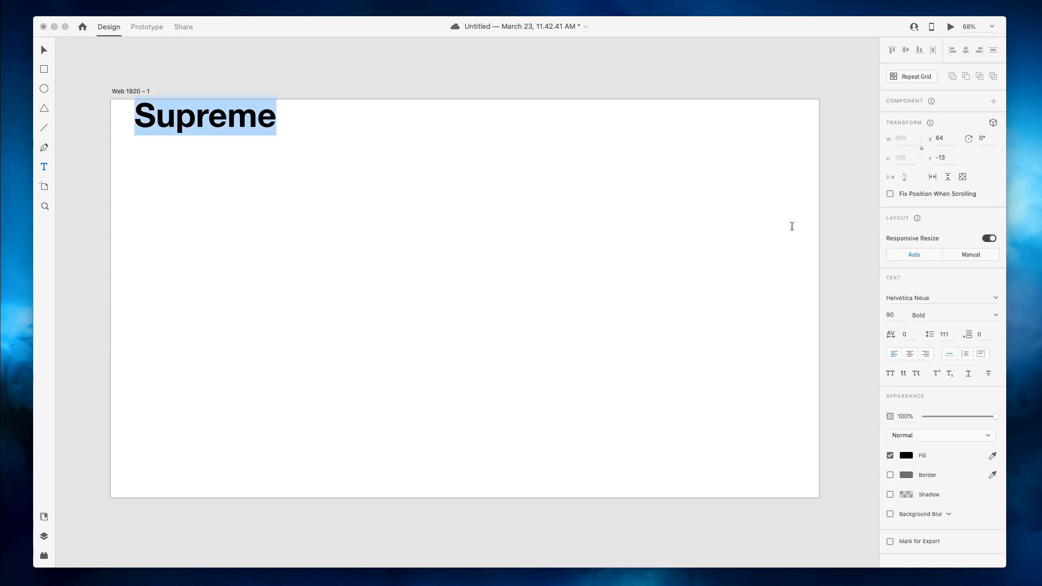
left_click(996, 300)
left_click(970, 300)
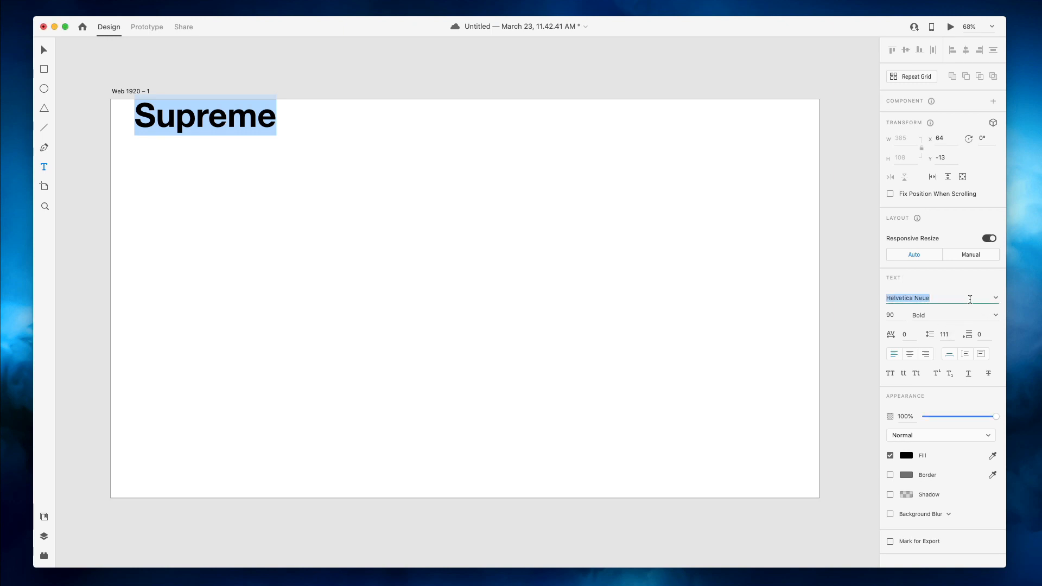
type("Montserrat")
key("Return")
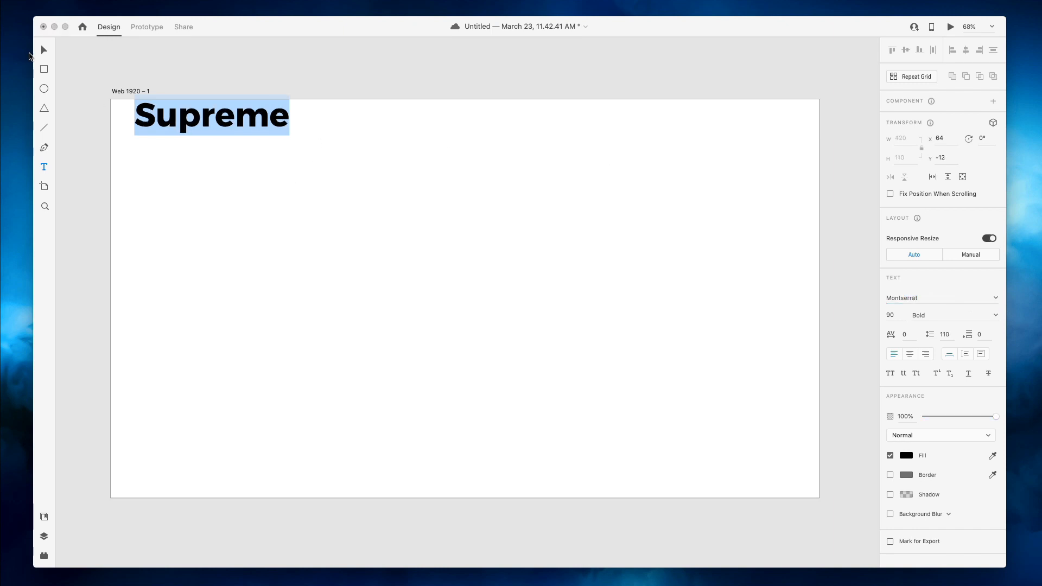
Set the Supreme text's font size to 50 and position it just inside the artboard's upper-left corner
left_click(44, 50)
left_click_drag(223, 123, 214, 141)
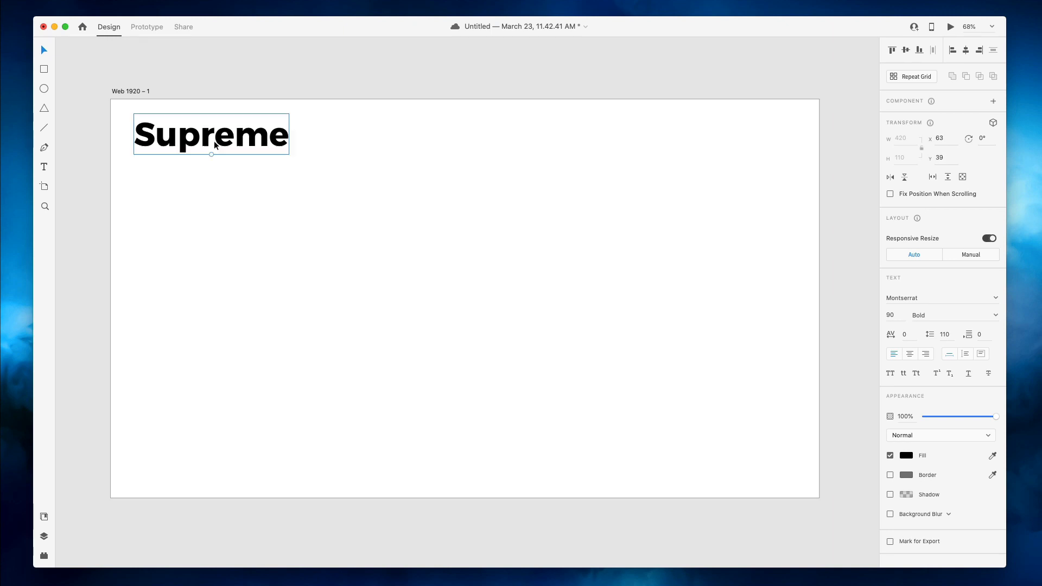
left_click(891, 315)
type("60")
key("Return")
type("50")
key("Return")
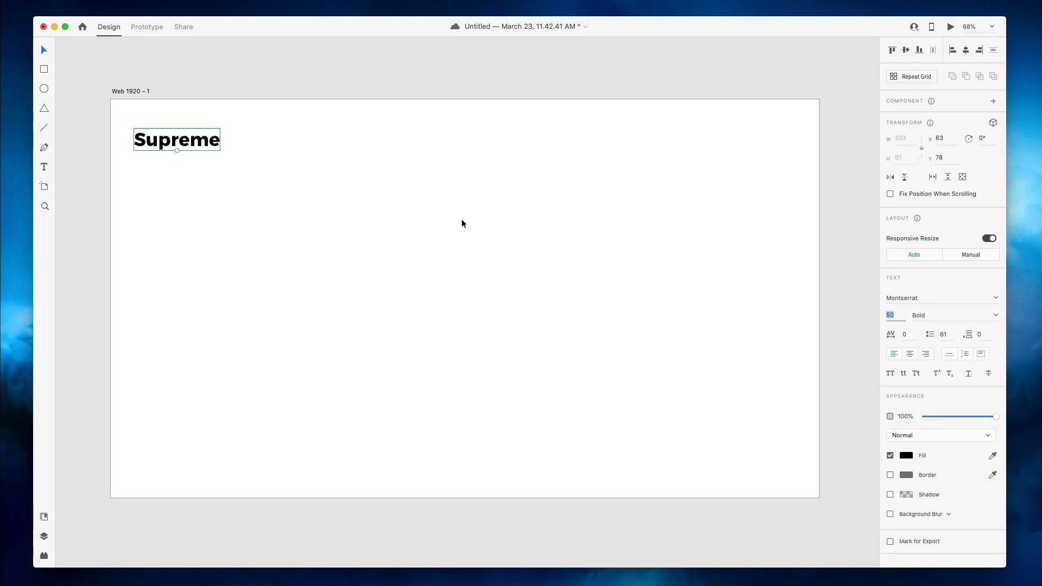
left_click(461, 221)
left_click(174, 133)
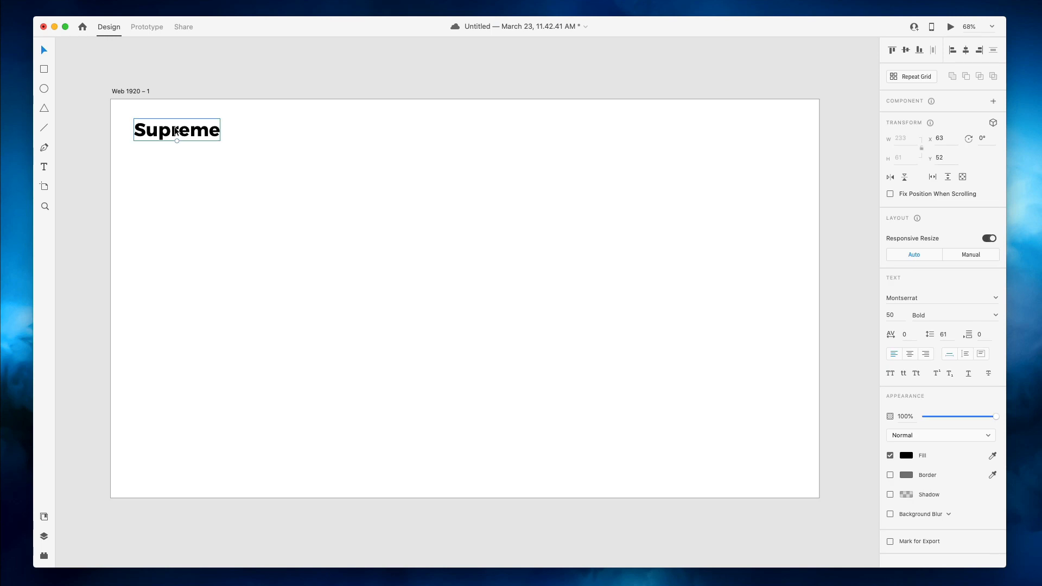
Duplicate the Supreme text to the right on the same line and change the copy to "About"
left_click_drag(174, 133, 561, 131)
double_click(550, 132)
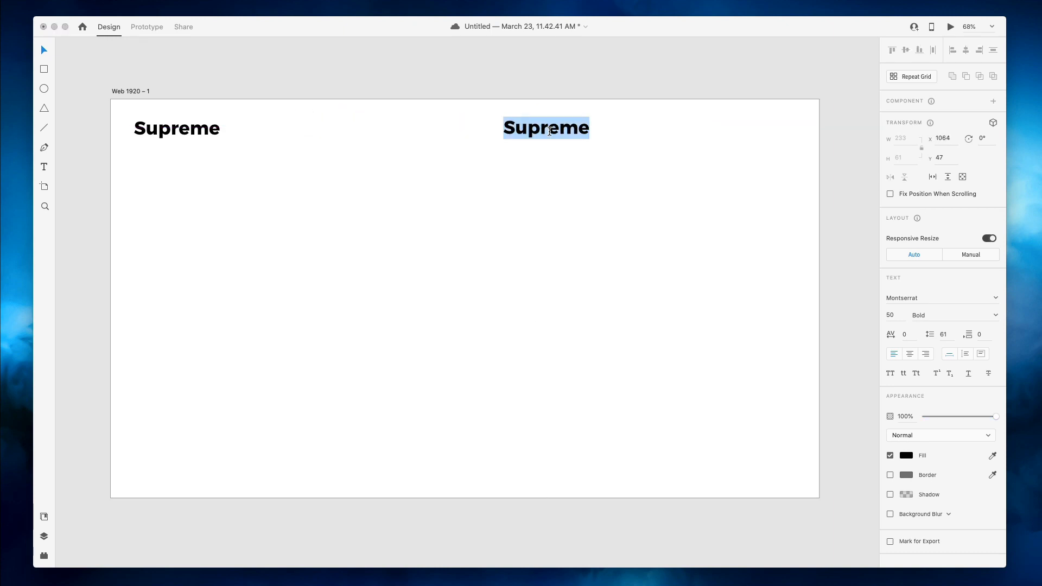
type("About")
key("Escape")
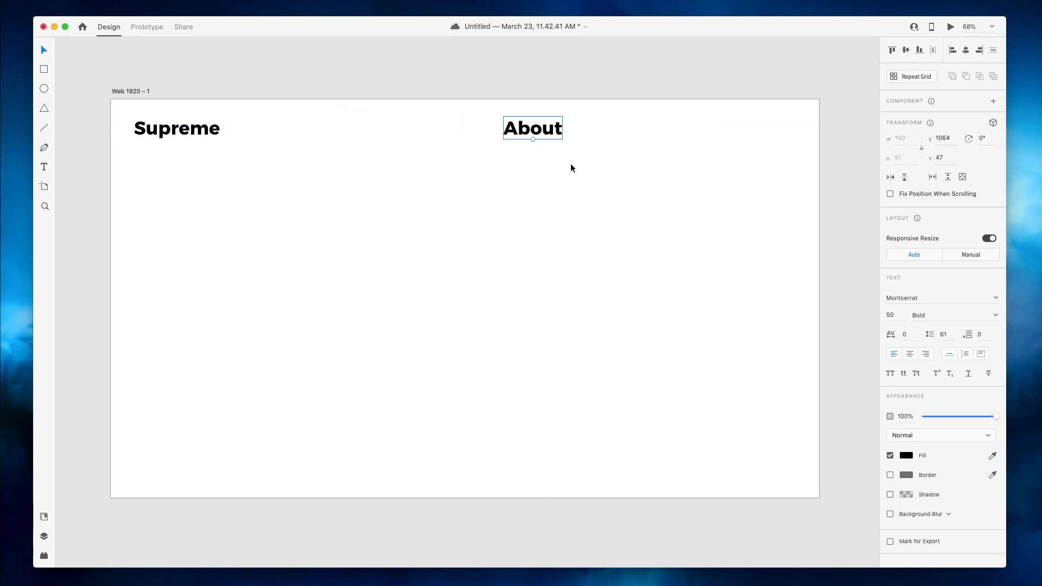
Set the About text's font size to 20
left_click(891, 314)
type("40")
key("Return")
type("20")
key("Return")
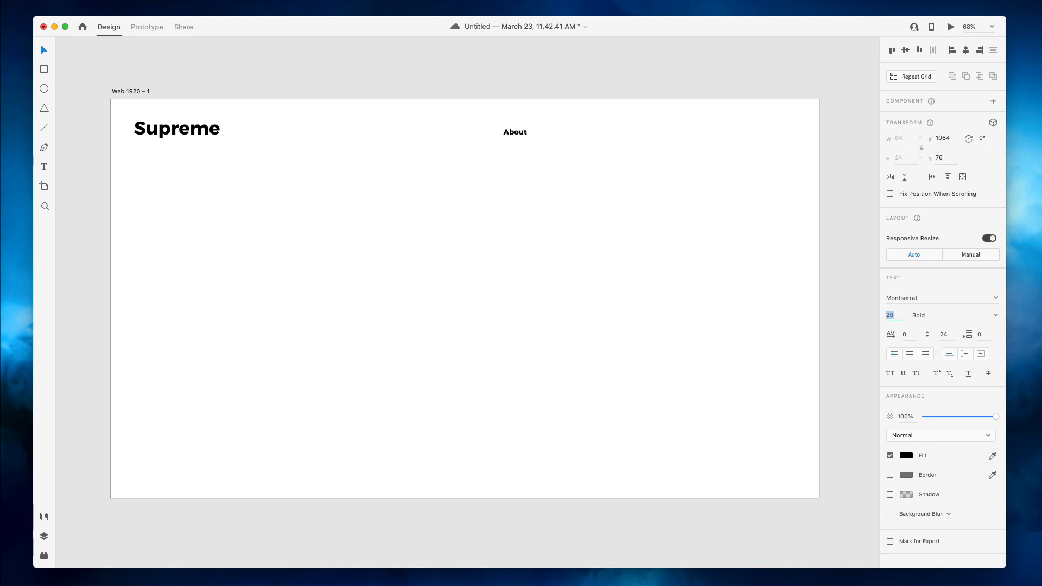
Set the About text's font weight to Medium and move it slightly to the right
left_click(997, 315)
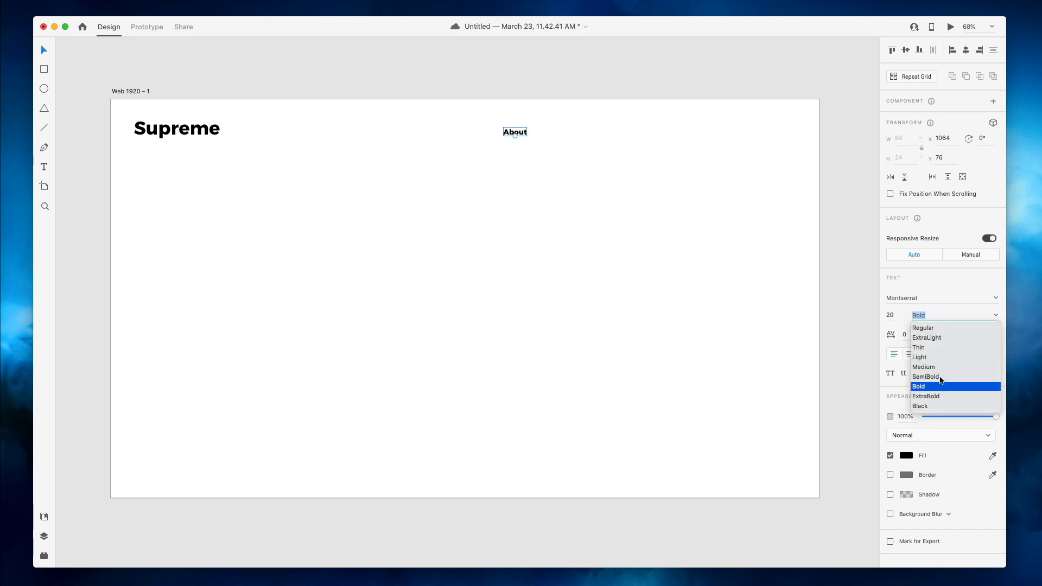
left_click(941, 377)
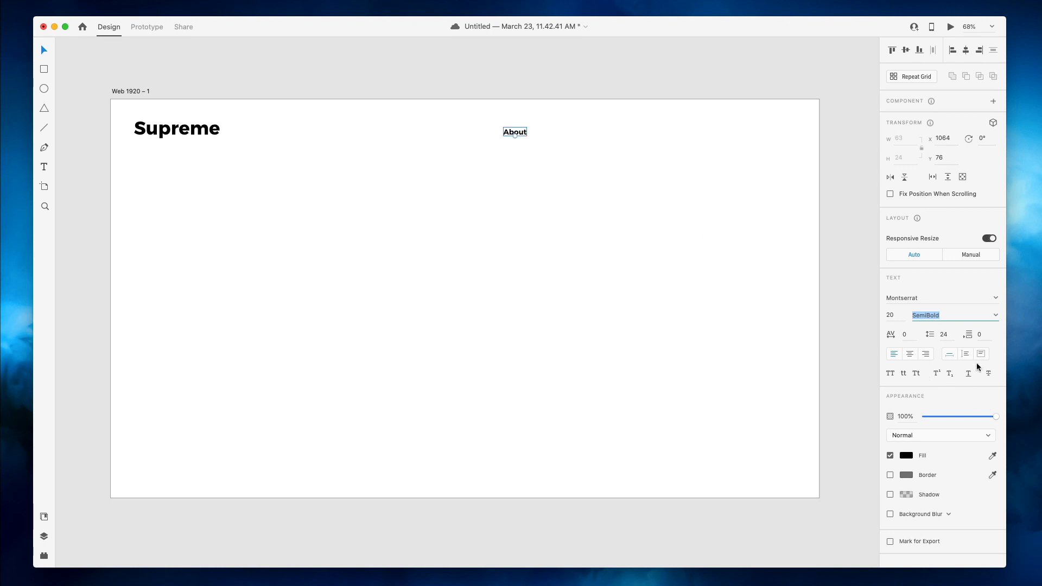
left_click(996, 316)
left_click(942, 366)
left_click(623, 310)
left_click_drag(515, 137, 539, 137)
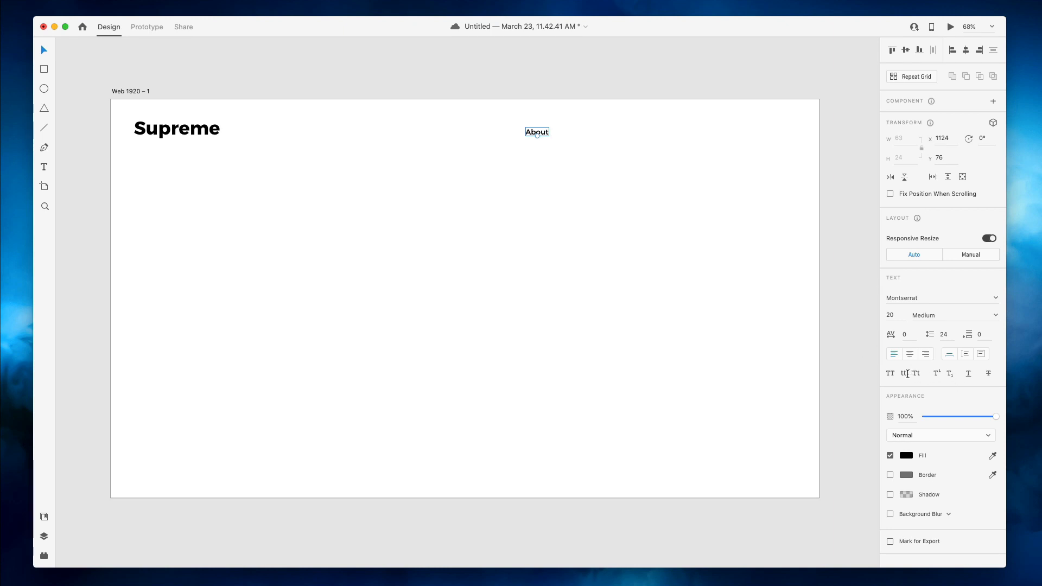
Make the About text all uppercase and set its character spacing to 105
left_click(890, 374)
key("Up")
key("shift+Up")
key("shift+Up")
key("shift+Up")
key("shift+Up")
key("shift+Up")
key("shift+Up")
key("shift+Up")
key("shift+Up")
key("shift+Up")
key("shift+Up")
key("Down")
left_click(706, 248)
Reduce the ABOUT text's font size to 16
left_click(545, 134)
left_click(889, 315)
key("Down")
key("Down")
key("Down")
left_click(620, 269)
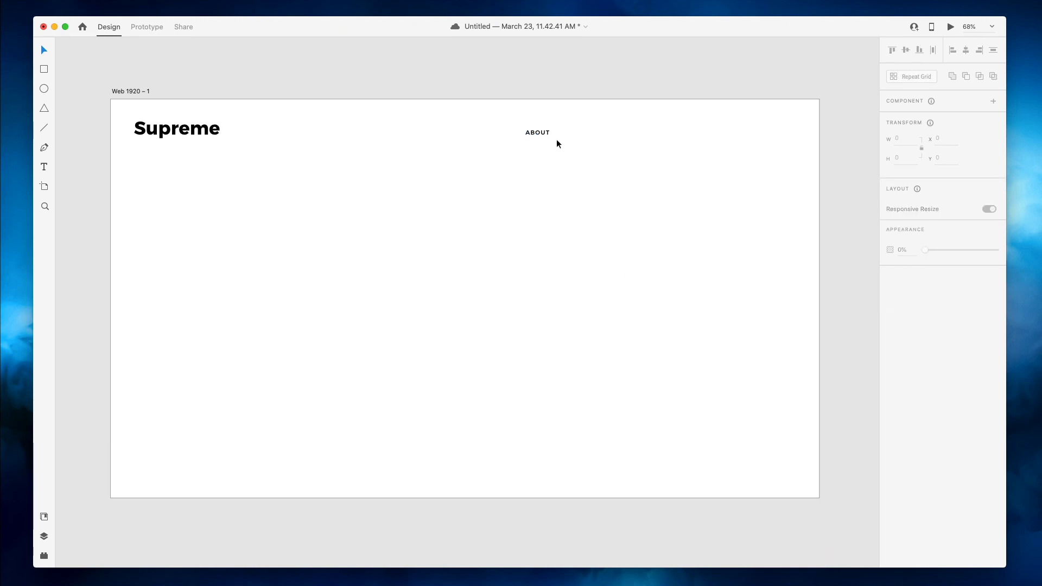
Duplicate ABOUT twice to the right at equal spacing and change the copies to "SERVICES" and "PORTFOLIO"
left_click_drag(538, 136, 618, 133)
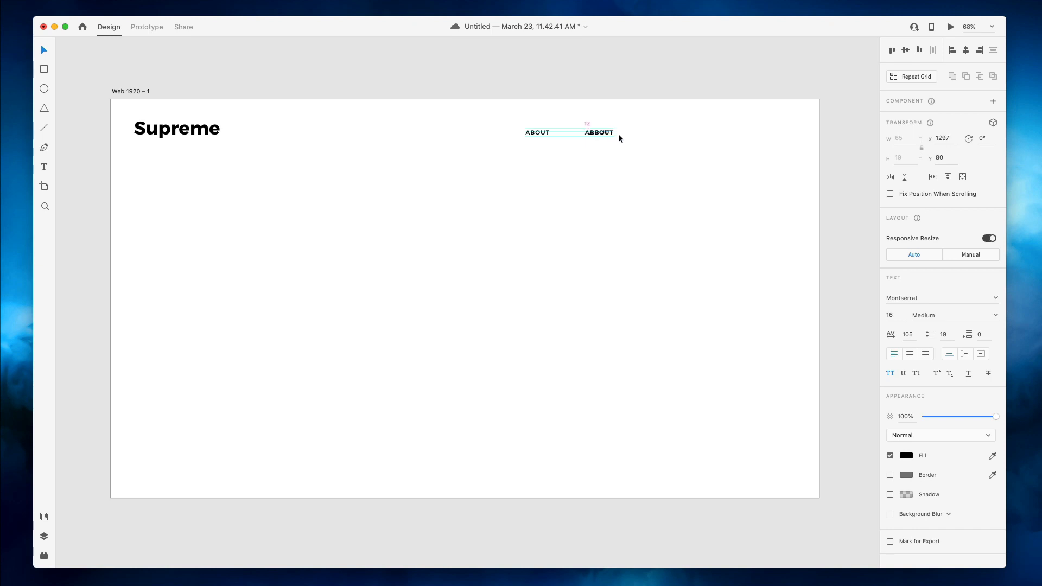
left_click_drag(682, 135, 659, 133)
double_click(597, 133)
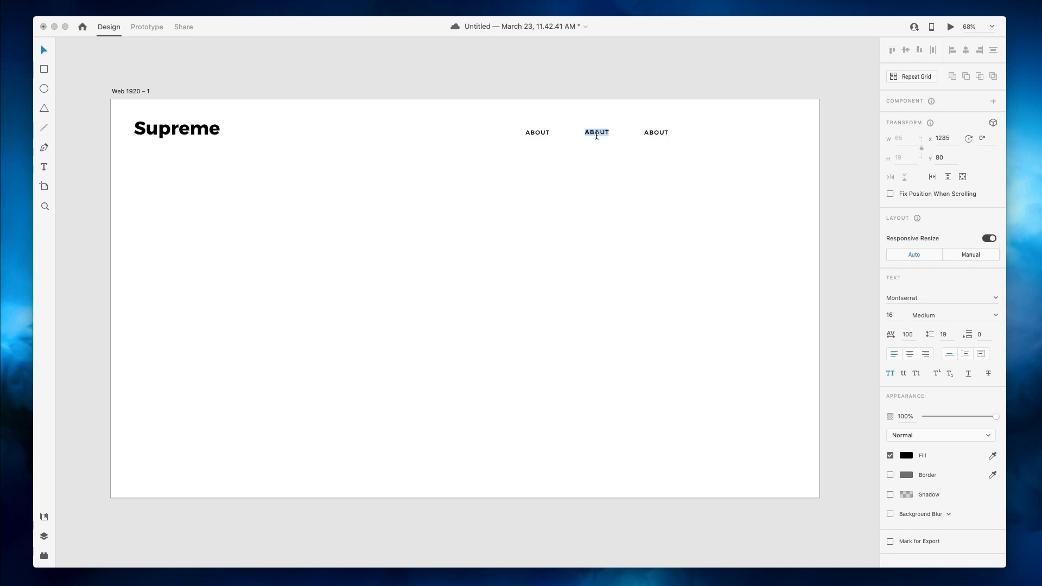
type("SERVICES")
double_click(651, 134)
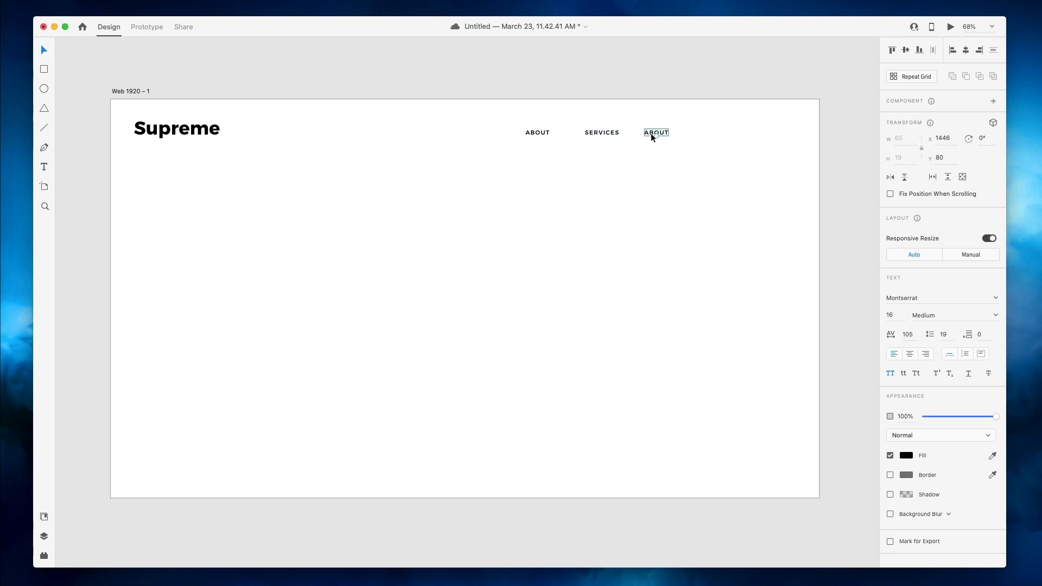
type("PORTFO")
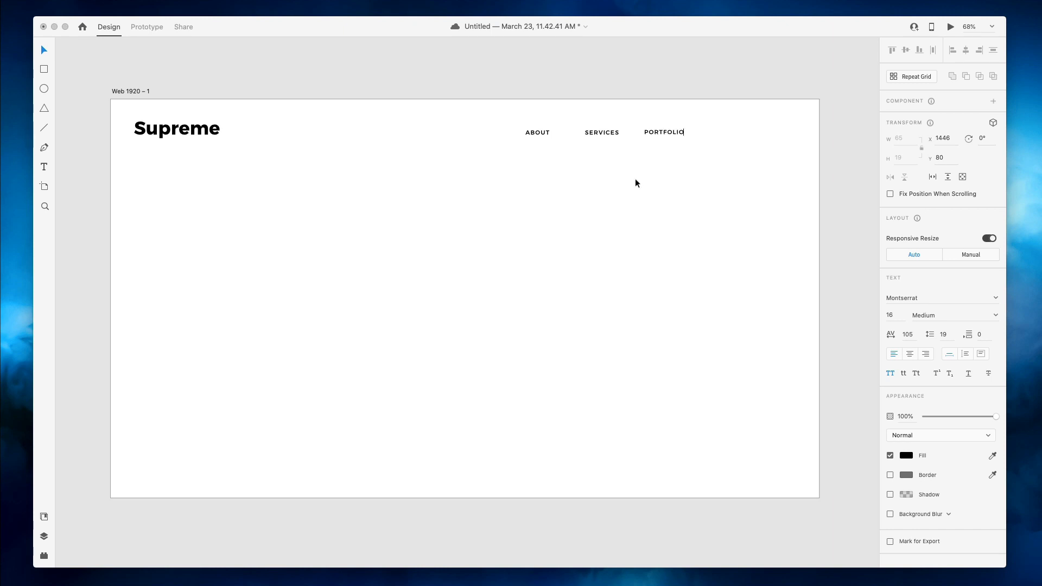
type("LIO")
key("Escape")
Duplicate PORTFOLIO to the right and change the copy to "CONTACTS"
left_click_drag(653, 132, 726, 134)
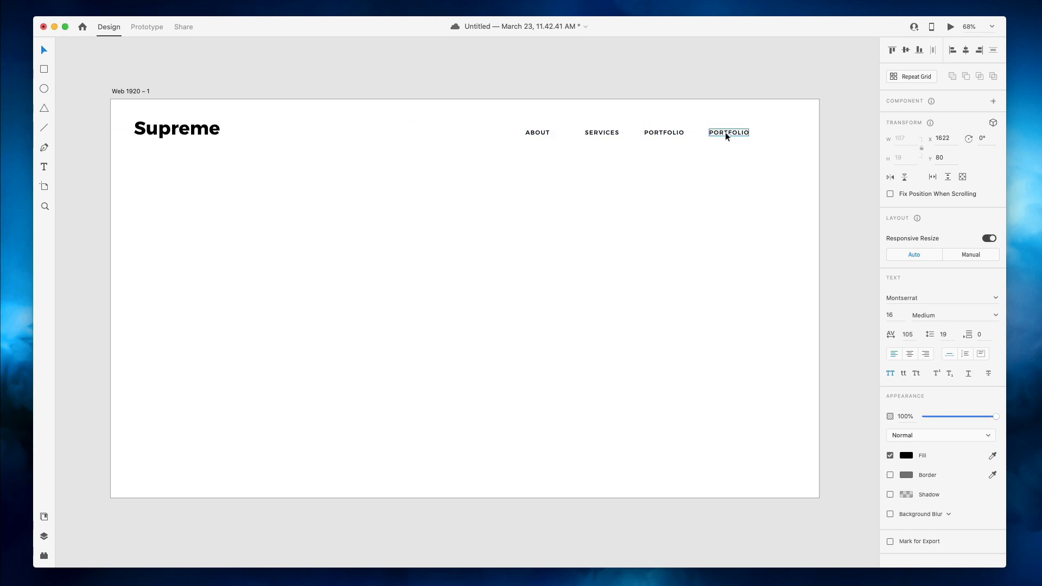
double_click(726, 133)
type("c")
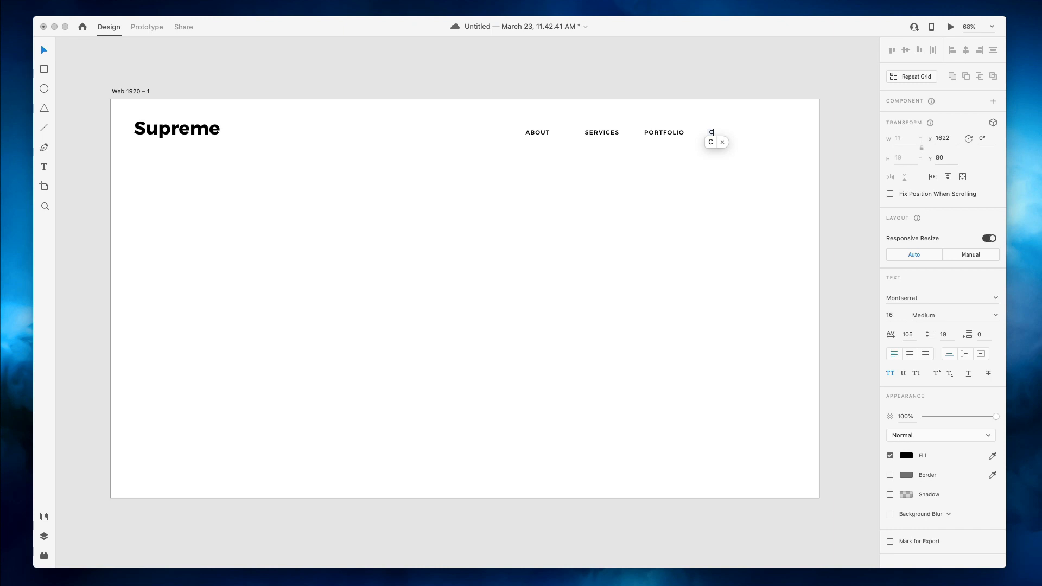
type("ontacts")
key("Escape")
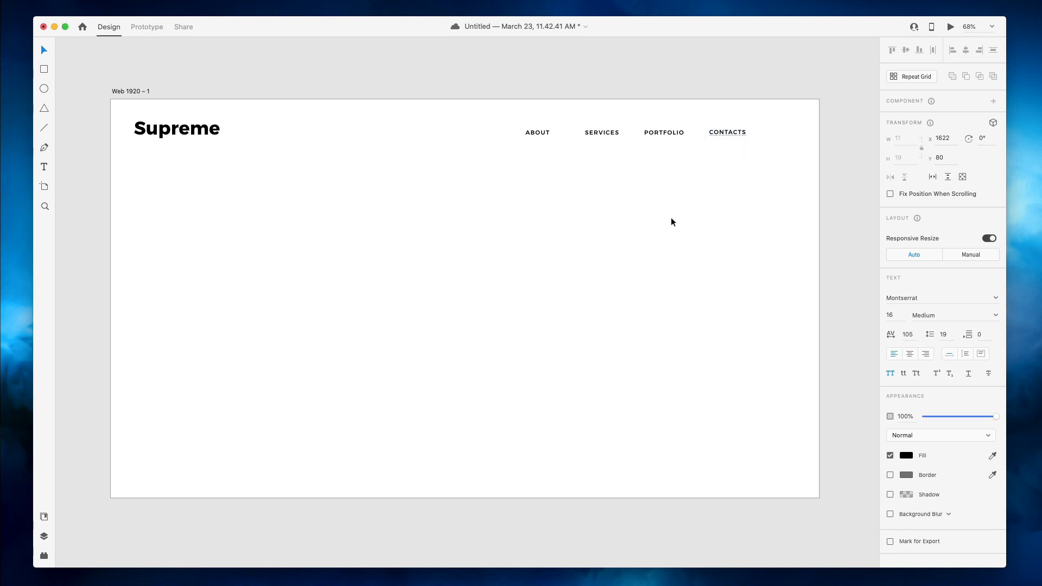
Shift the four menu items to the left and add a copy of CONTACTS to their right reading "LOGIN"
left_click(575, 153)
left_click_drag(495, 73, 763, 172)
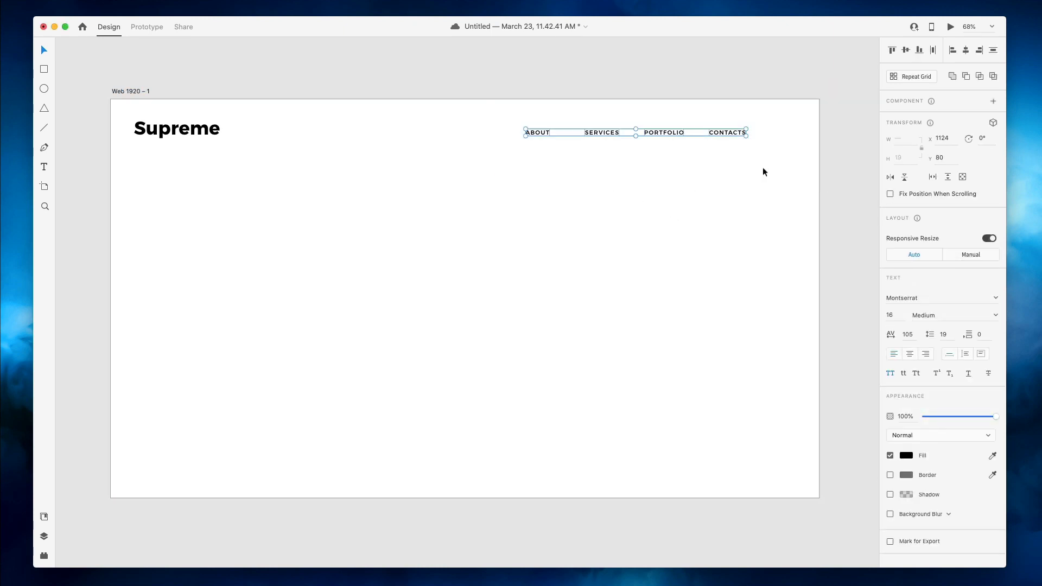
left_click_drag(728, 137, 756, 138)
left_click(727, 105)
double_click(758, 133)
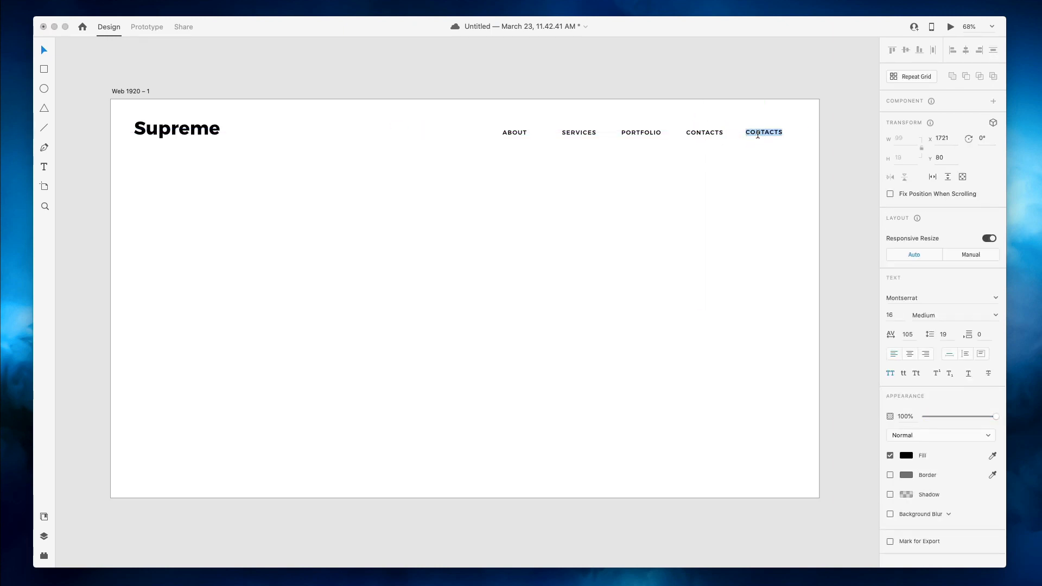
type("LOGIN")
key("Escape")
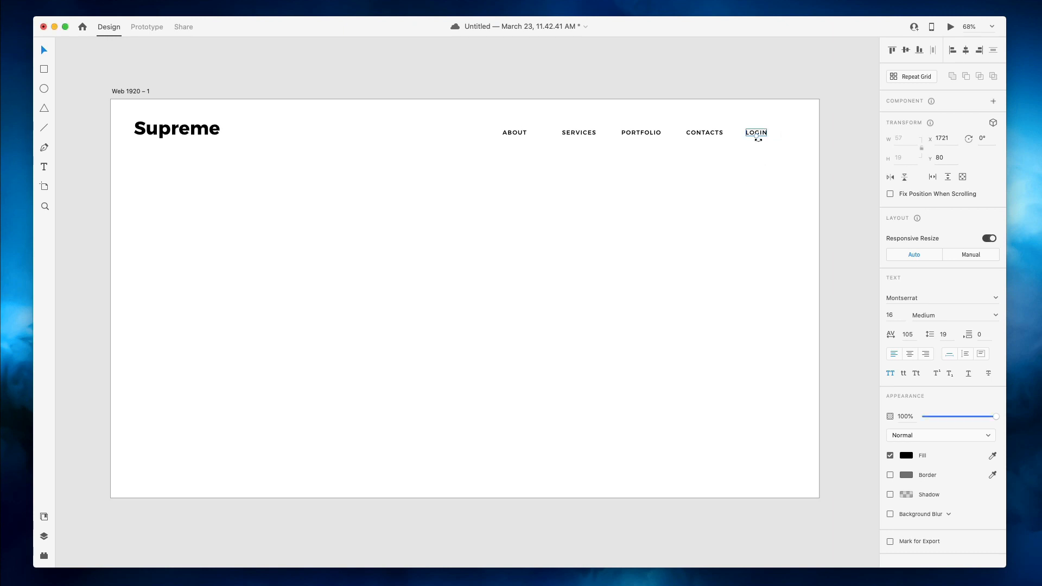
Duplicate LOGIN to the right and change the copy to "SIGN UP"
left_click_drag(754, 134, 791, 132)
double_click(791, 132)
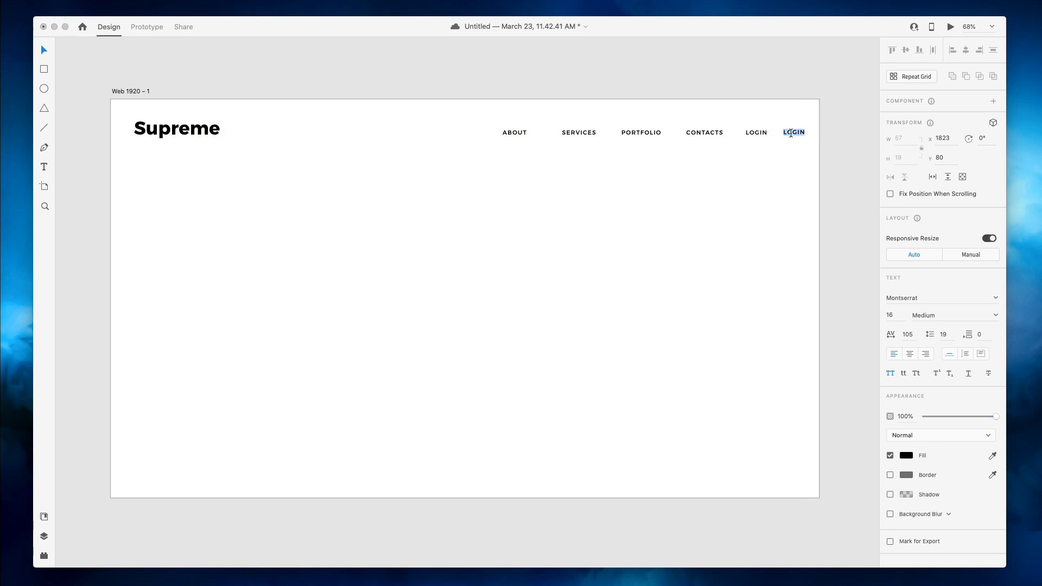
type("SIGNU")
key("BackSpace")
key("Escape")
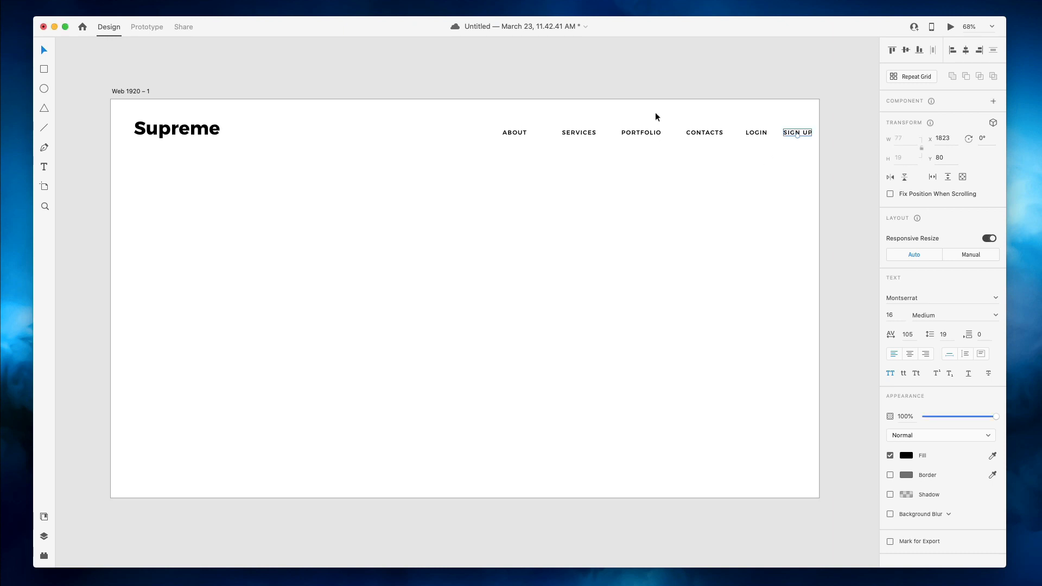
key("Escape")
Group ABOUT, SERVICES, PORTFOLIO and CONTACTS and center the group horizontally on the artboard
left_click_drag(700, 115, 508, 169)
key("super+g")
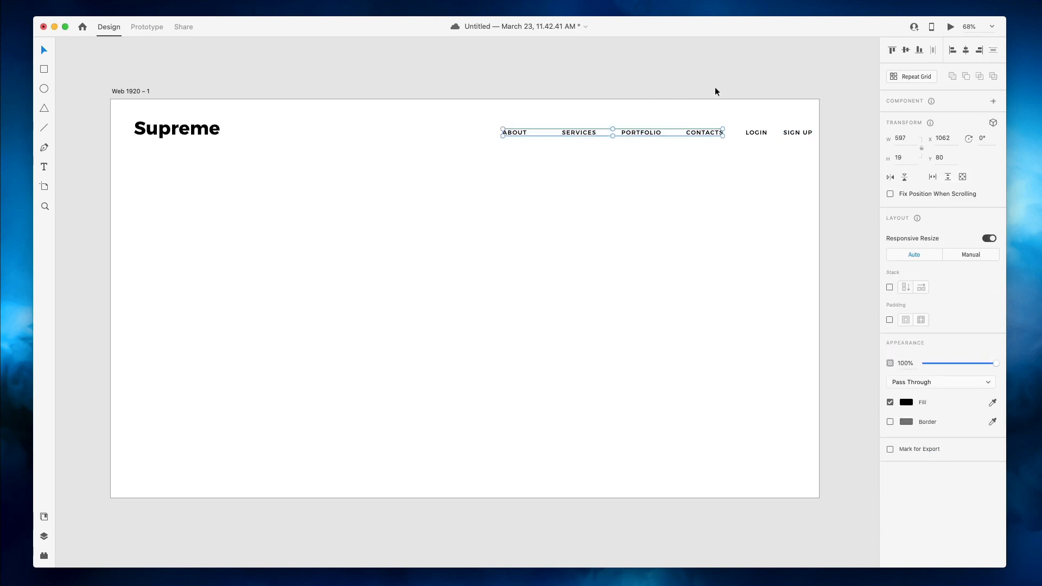
left_click(966, 54)
left_click(625, 196)
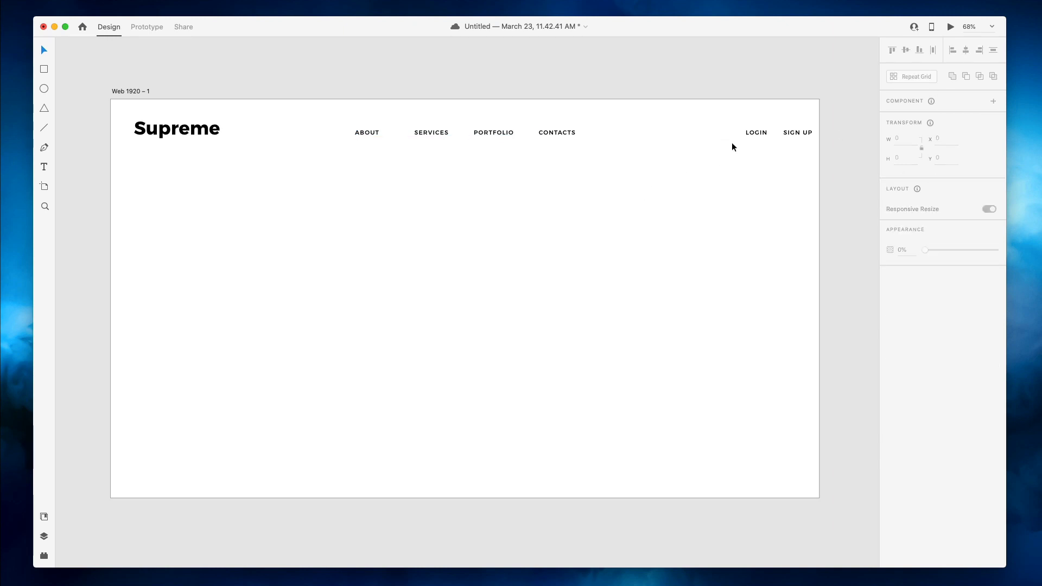
Move LOGIN and SIGN UP inward from the artboard's right edge and widen the gap between them
left_click_drag(716, 114, 842, 166)
left_click_drag(797, 133, 769, 132)
left_click(758, 114)
left_click(706, 132)
key("Escape")
Draw a rectangle about 142 by 58 around the SIGN UP text
scroll(780, 126, "up", 5)
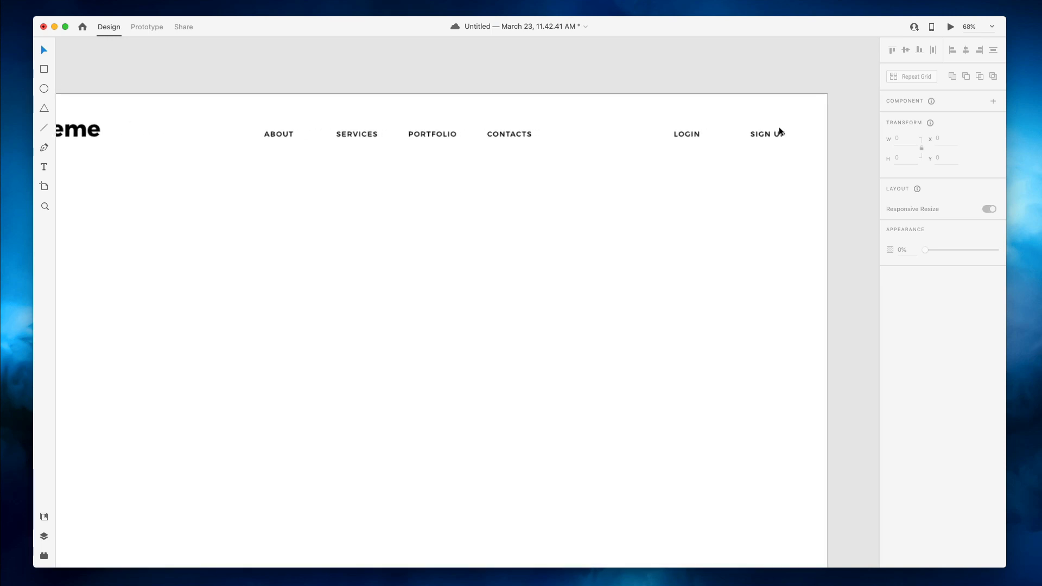
scroll(780, 126, "up", 1)
scroll(780, 127, "down", 3)
key("r")
scroll(727, 109, "up", 4)
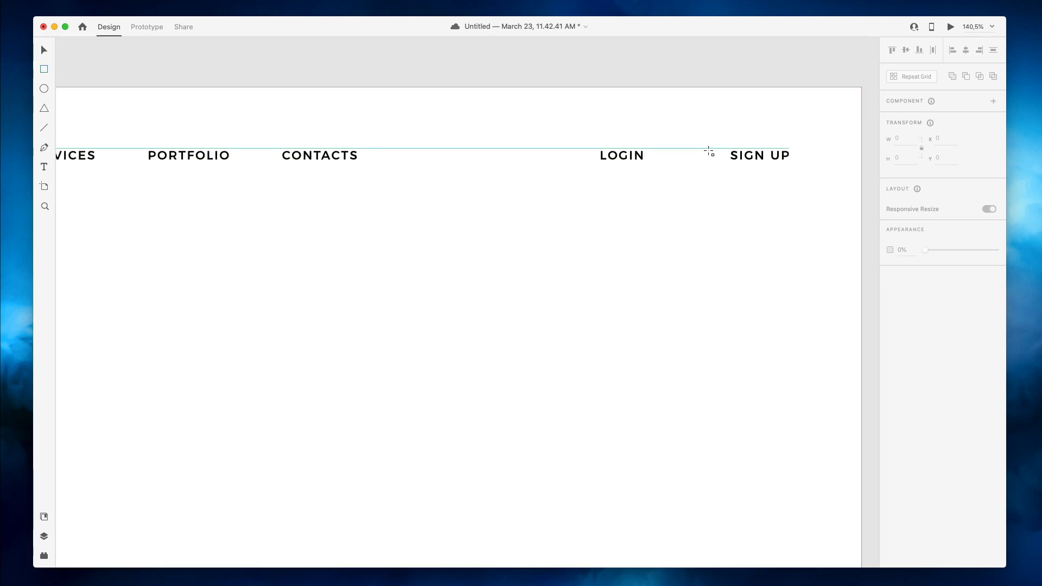
left_click_drag(706, 135, 815, 179)
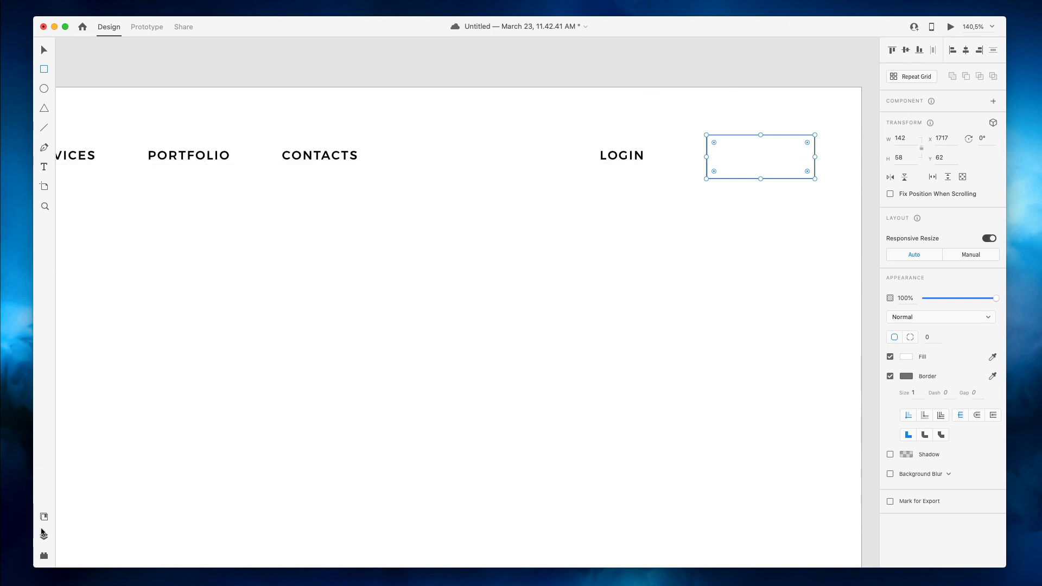
Increase the rectangle's height to 60 and place its layer directly beneath the Sign Up text
left_click(44, 537)
key("super+Down")
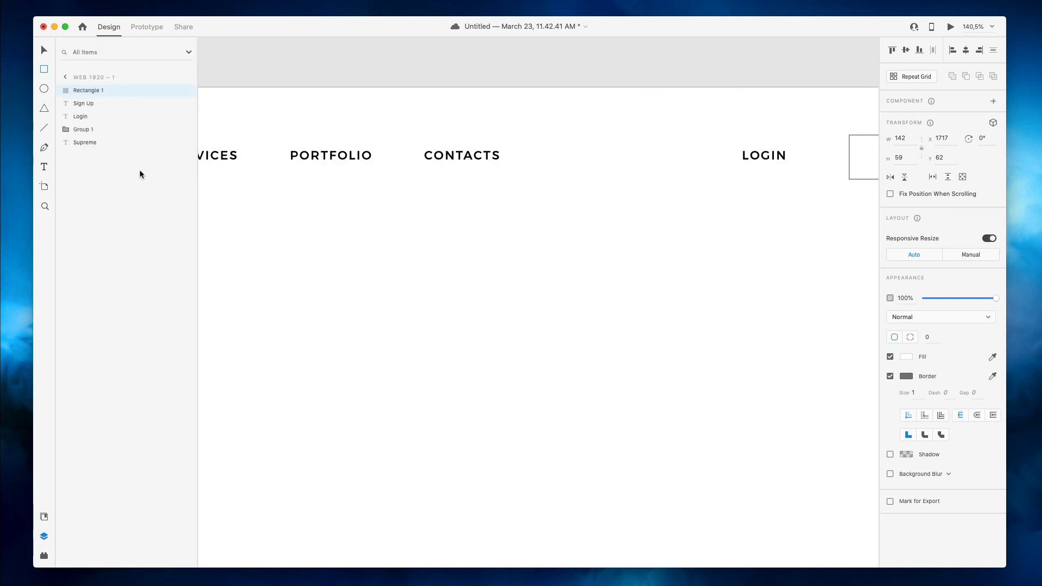
key("super+Down")
scroll(643, 183, "right", 4)
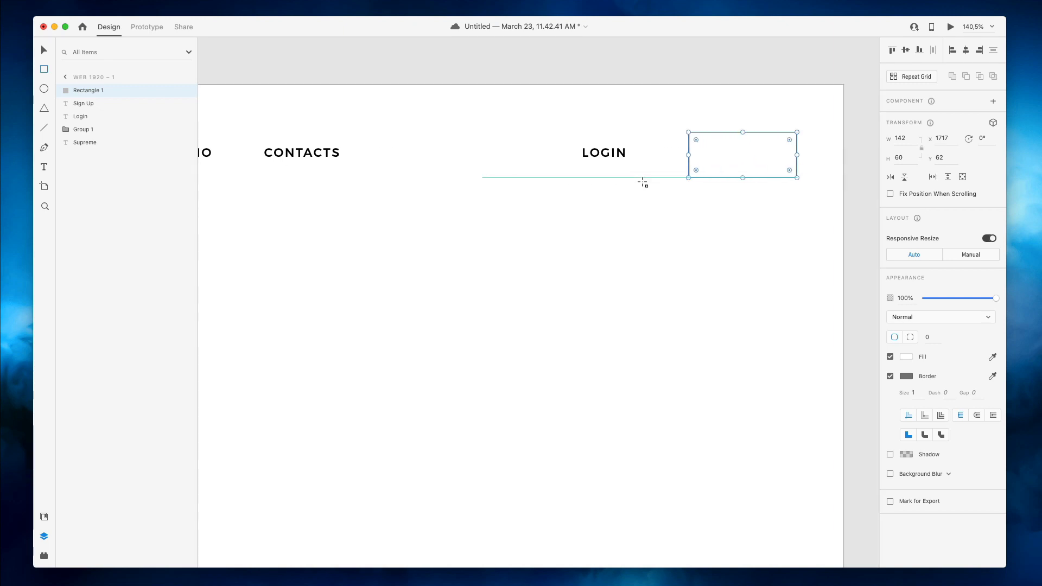
left_click_drag(80, 91, 85, 108)
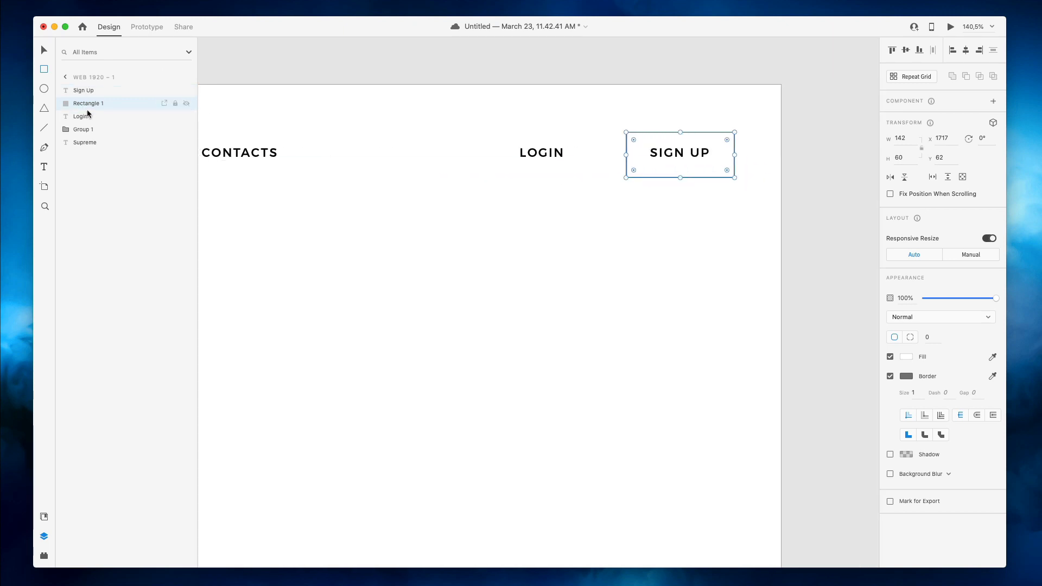
Center the rectangle vertically around SIGN UP, and place a copy of it around LOGIN with its layer directly beneath the Login text
left_click_drag(731, 147, 732, 144)
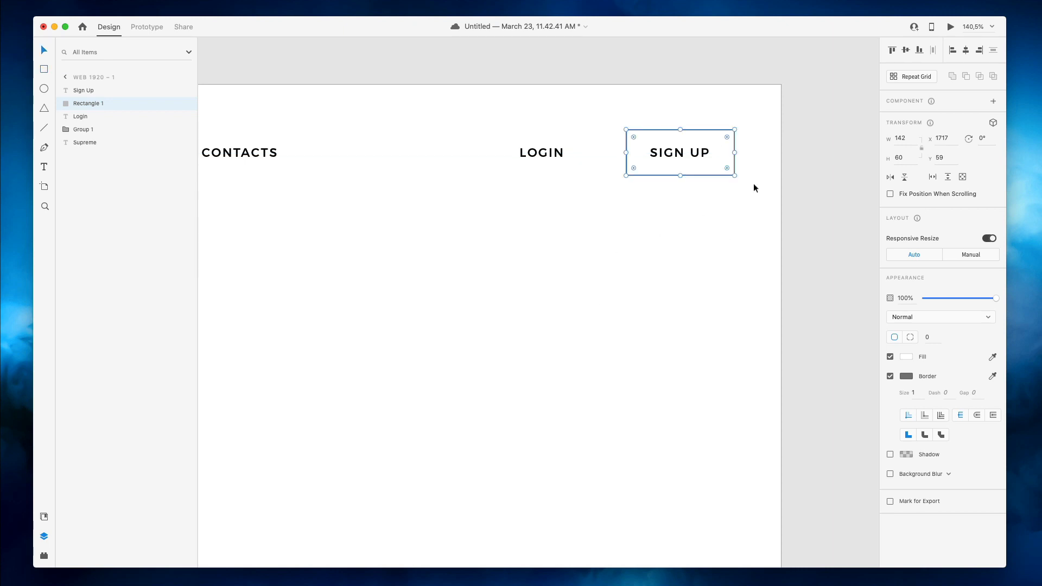
scroll(704, 154, "down", 5)
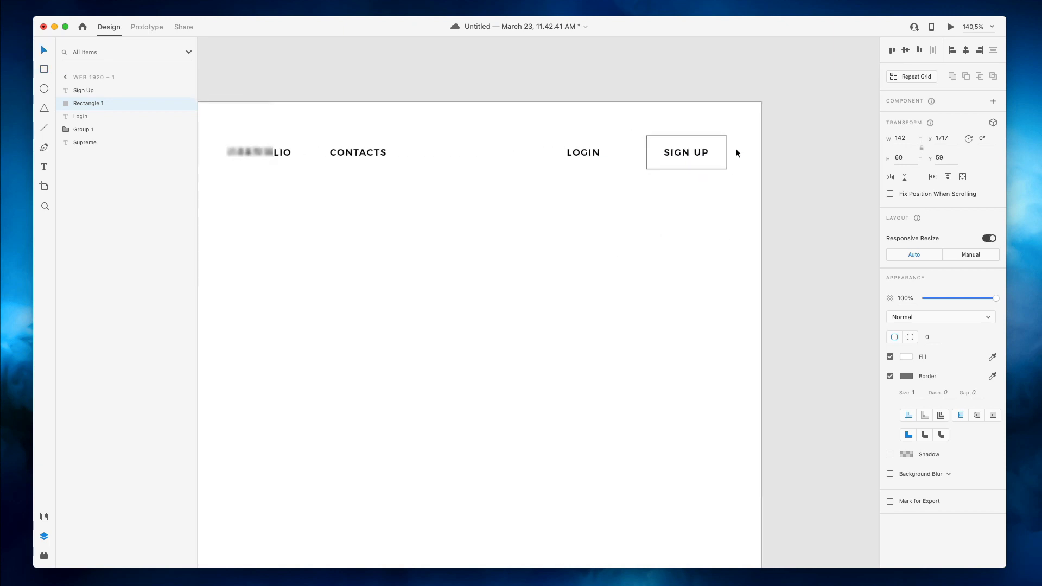
left_click_drag(715, 148, 616, 145)
left_click_drag(146, 102, 90, 136)
left_click_drag(618, 161, 612, 157)
scroll(760, 266, "down", 2)
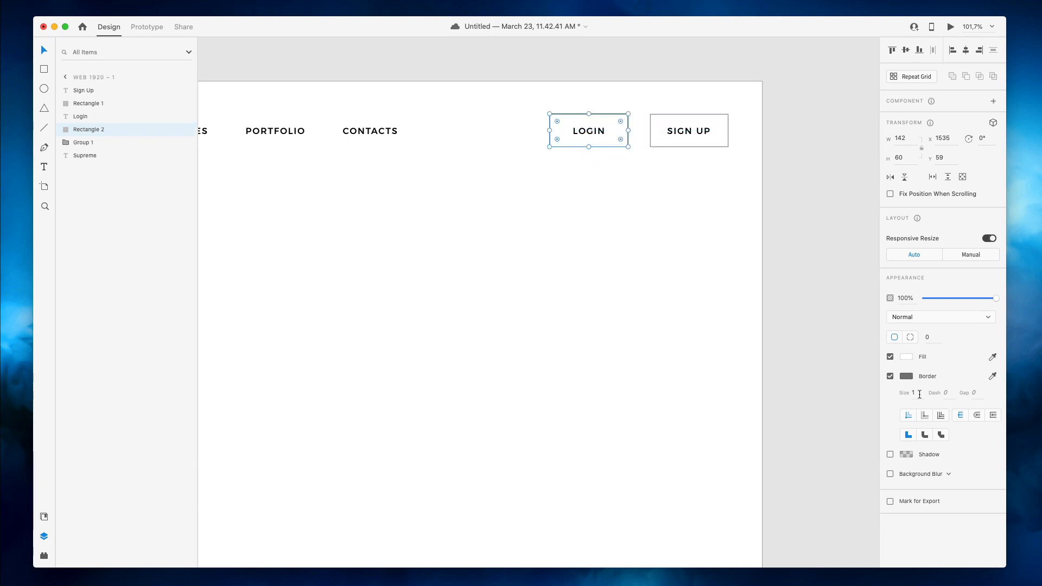
Thicken the border of the rectangle around LOGIN slightly and color that border black
key("Up")
left_click(909, 377)
left_click(835, 376)
left_click(708, 150)
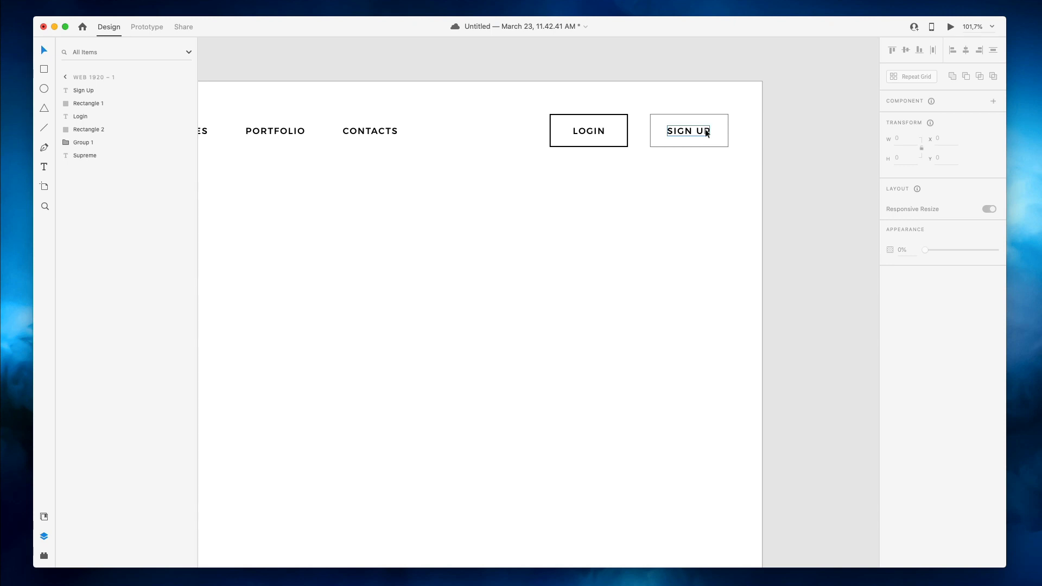
Color the SIGN UP text white and fill the rectangle behind it with black
left_click(709, 133)
left_click(906, 456)
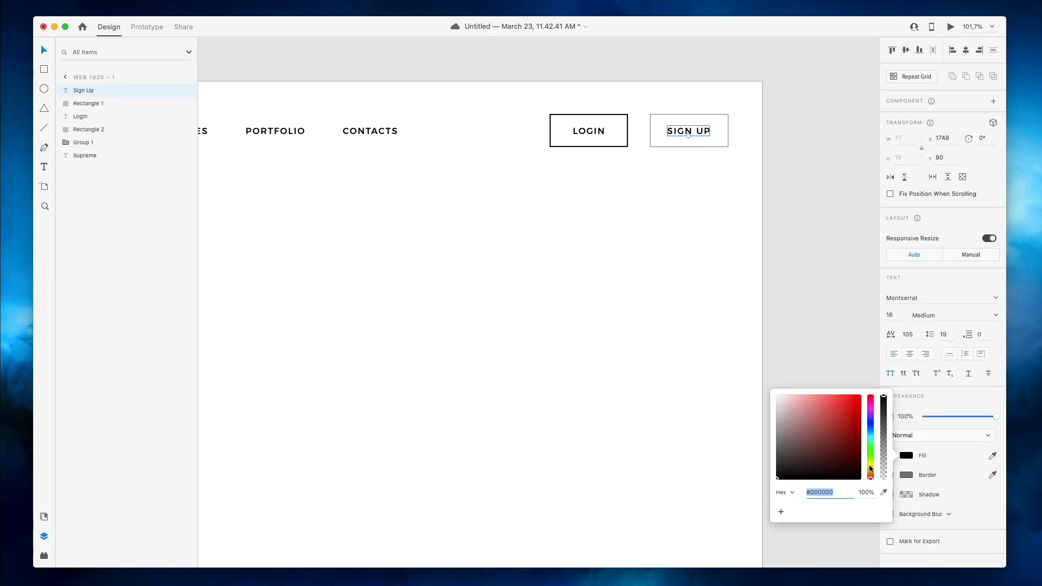
left_click(782, 398)
left_click(665, 185)
left_click(652, 123)
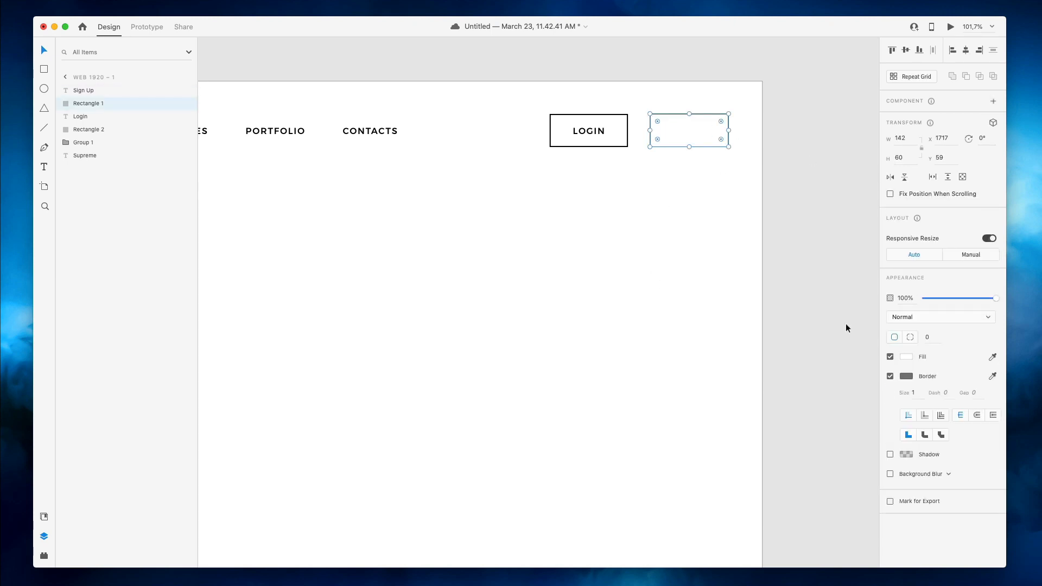
left_click(908, 357)
left_click(781, 385)
left_click(490, 262)
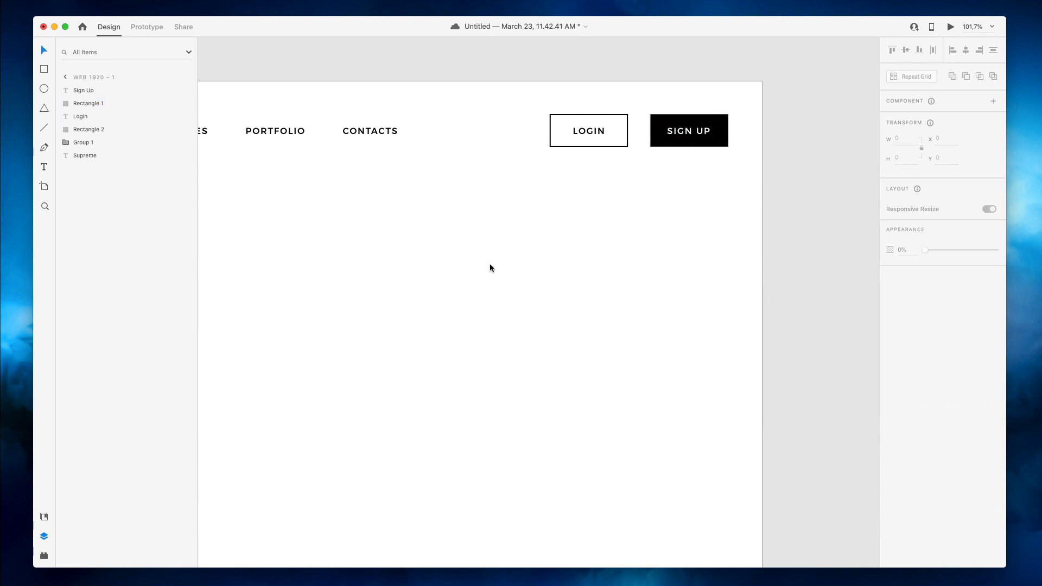
left_click(489, 263)
Set the font weight of the SIGN UP and LOGIN texts to SemiBold
scroll(489, 263, "up", 2)
scroll(489, 262, "down", 3)
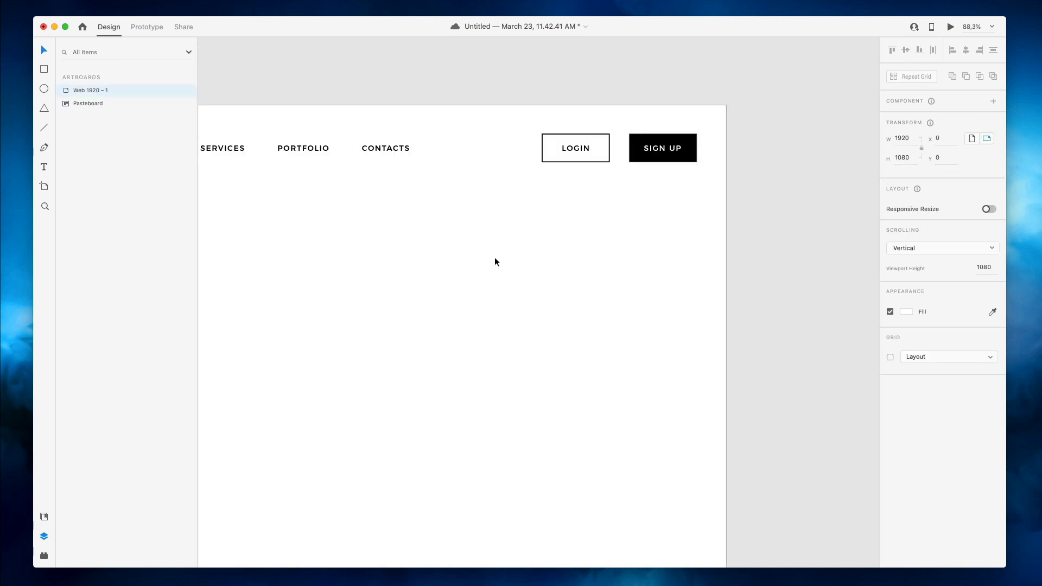
left_click(651, 154)
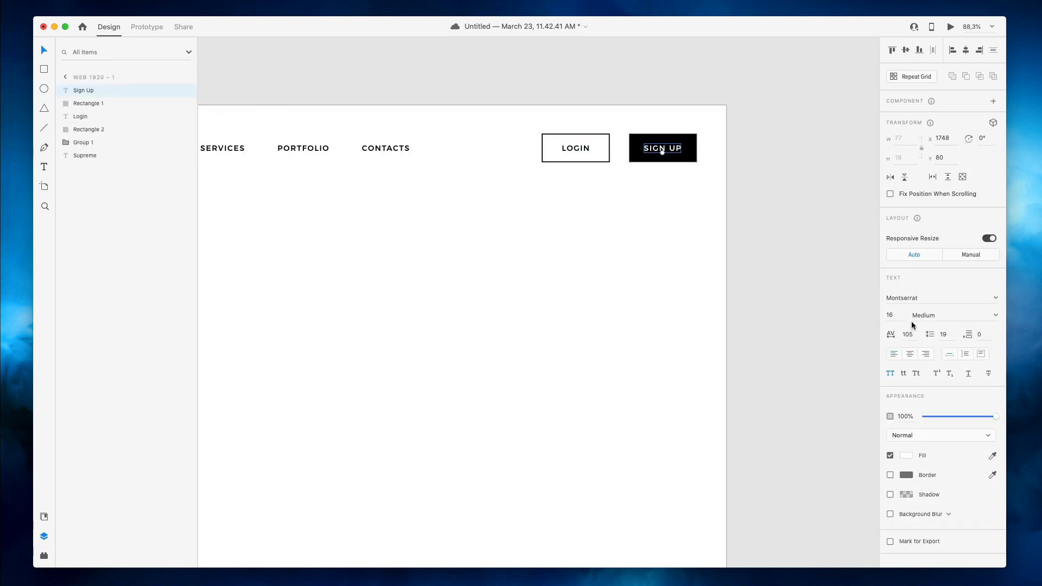
left_click(996, 315)
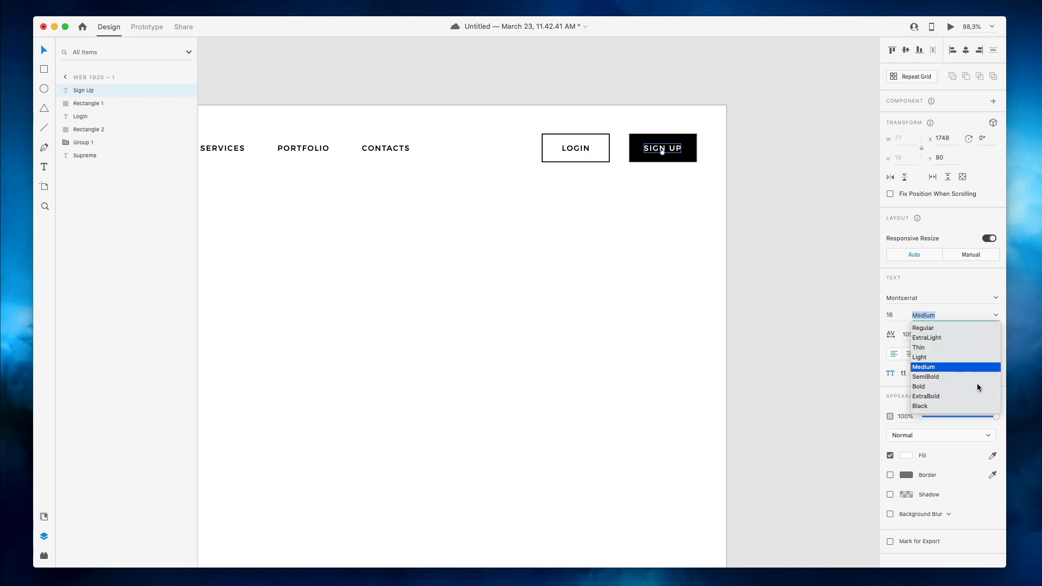
left_click(947, 377)
left_click(579, 152)
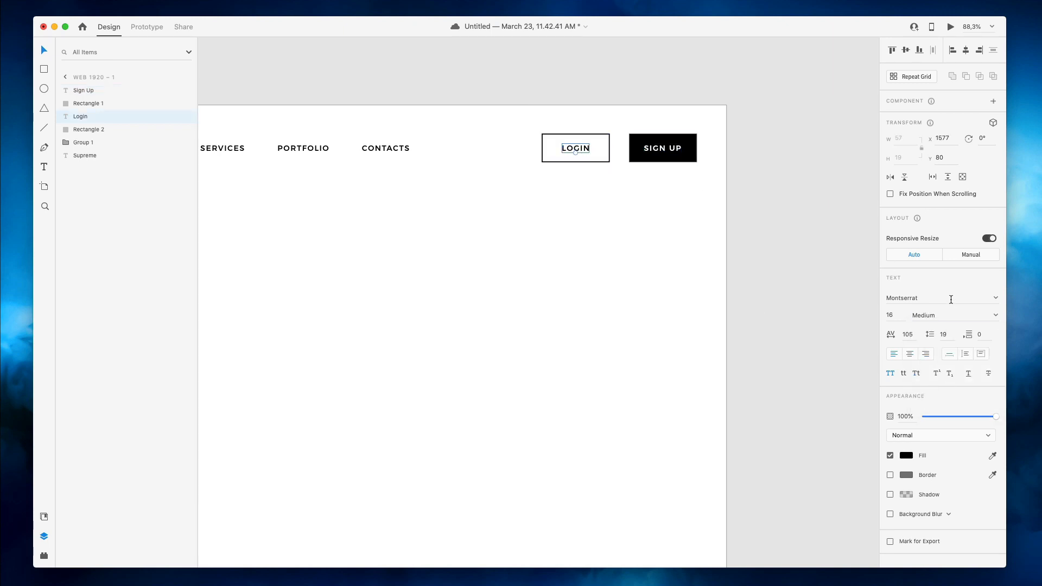
left_click(998, 314)
left_click(941, 378)
left_click(506, 302)
Switch to Nucleo, search the Google Material Icons for "arrow", and bring the 48px keyboard down arrow onto the artboard beside SERVICES
key("super+0")
scroll(506, 302, "down", 5)
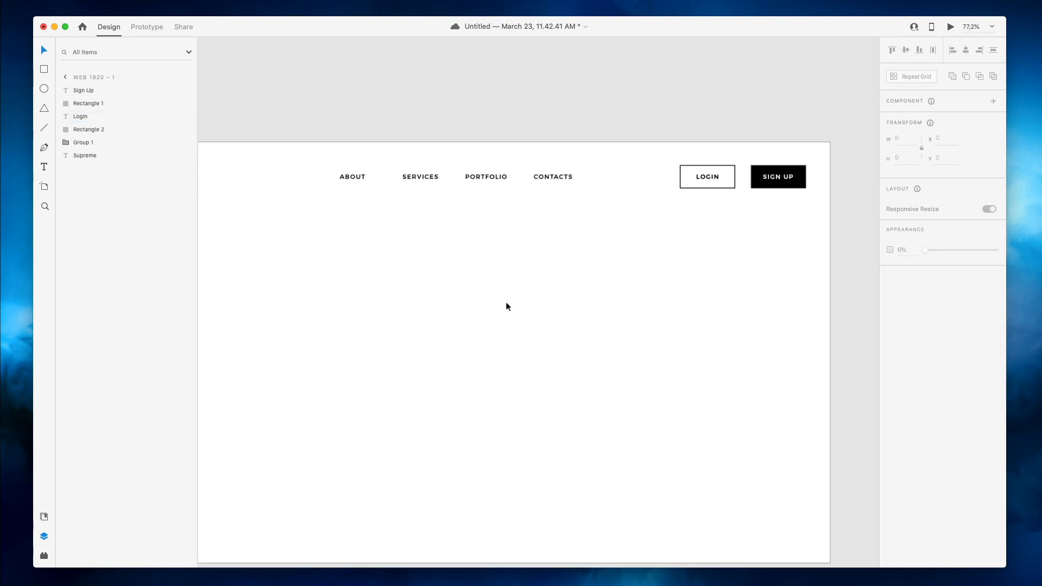
scroll(506, 302, "left", 3)
scroll(506, 306, "right", 3)
scroll(506, 307, "down", 2)
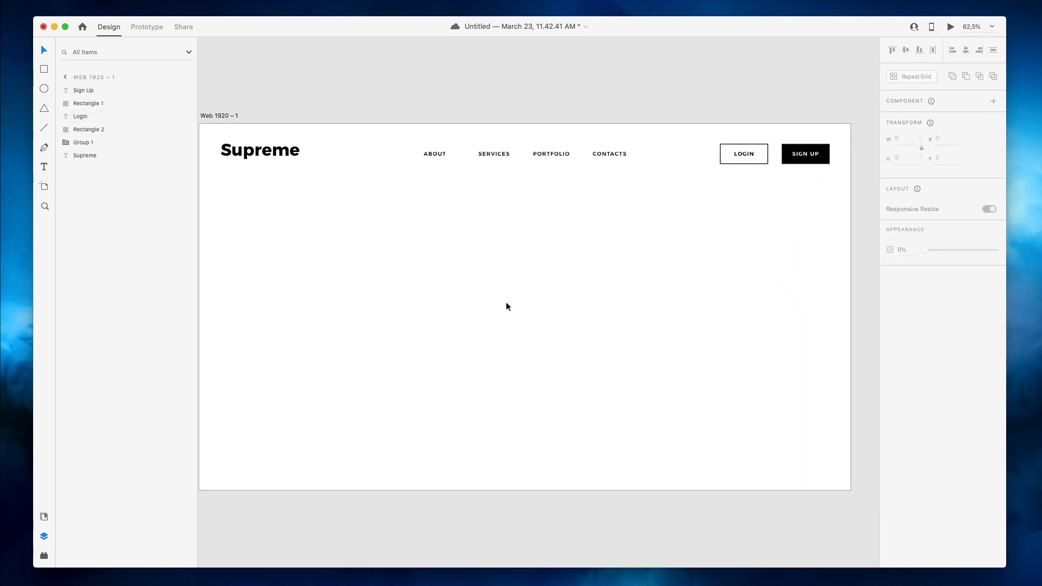
scroll(506, 307, "left", 2)
scroll(506, 307, "down", 1)
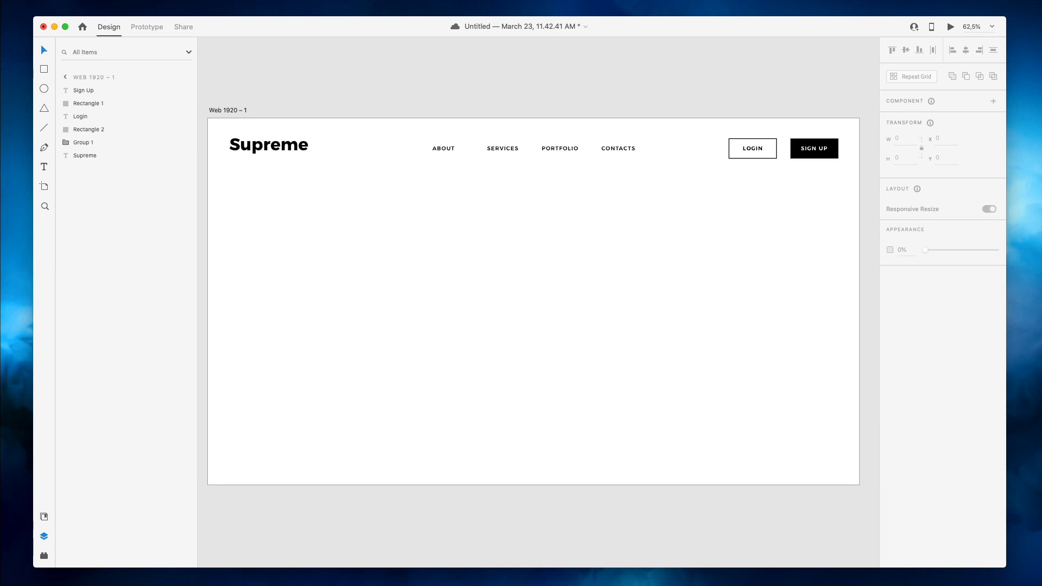
key("super+Tab")
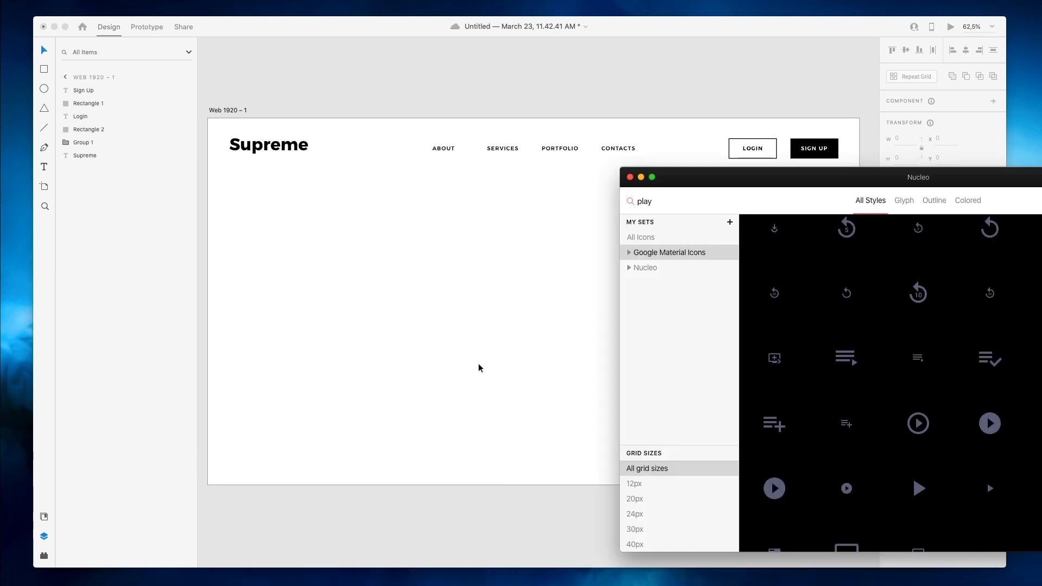
double_click(662, 195)
type("arrow")
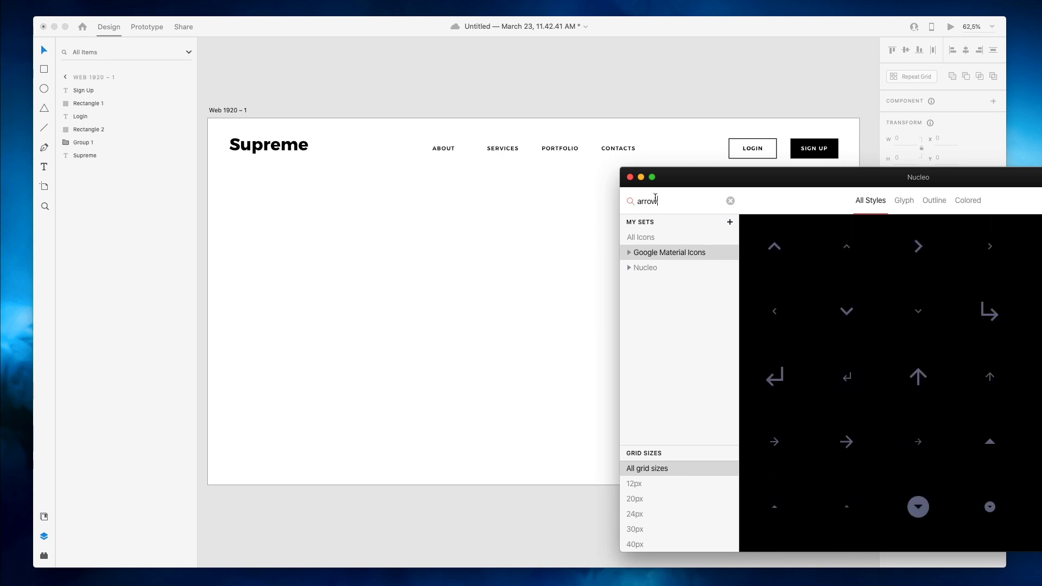
left_click_drag(858, 312, 522, 164)
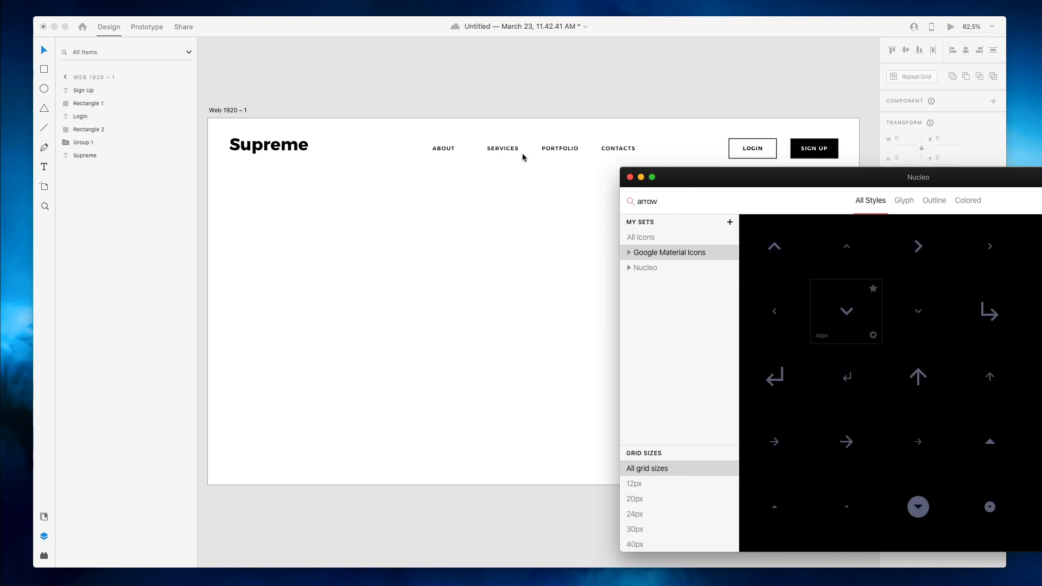
Back in Adobe XD, shrink the down arrow icon to about 12 by 7.5 and align it just after SERVICES at X 926
scroll(527, 145, "up", 1)
scroll(528, 133, "down", 1)
left_click(527, 121)
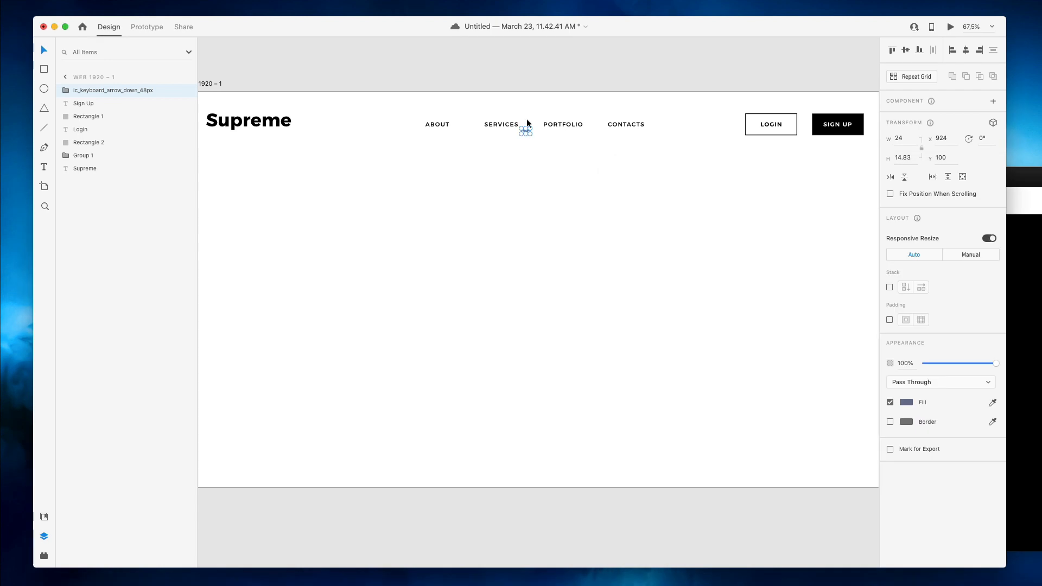
scroll(526, 121, "down", 2)
scroll(524, 119, "up", 8)
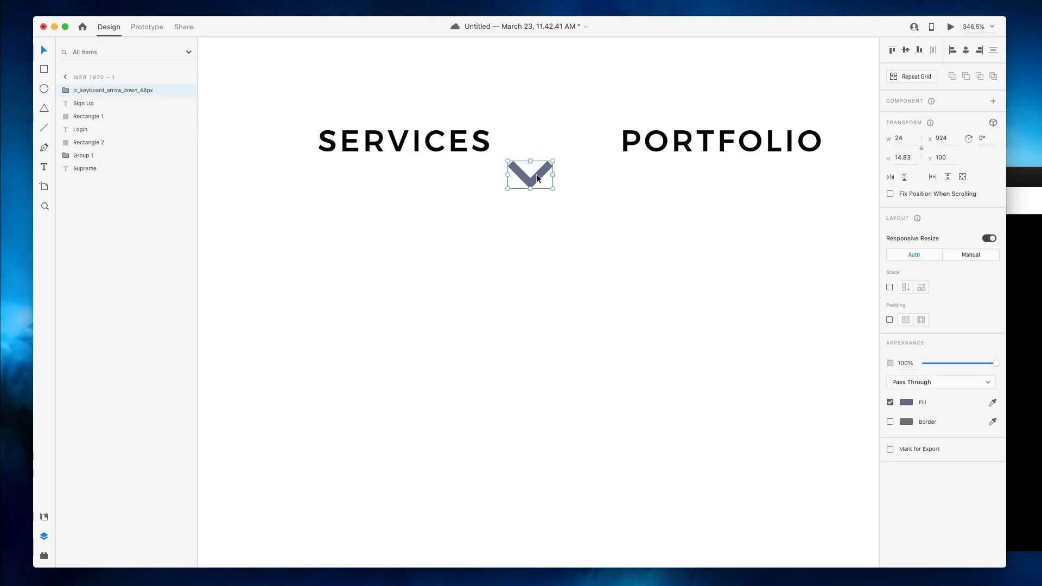
left_click_drag(537, 174, 532, 147)
scroll(532, 146, "down", 10)
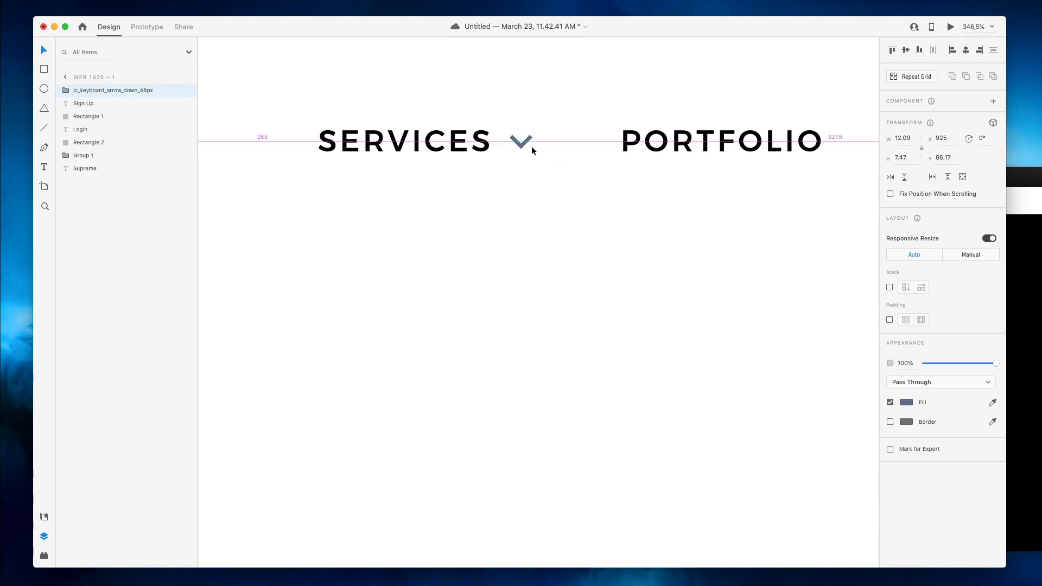
key("Right")
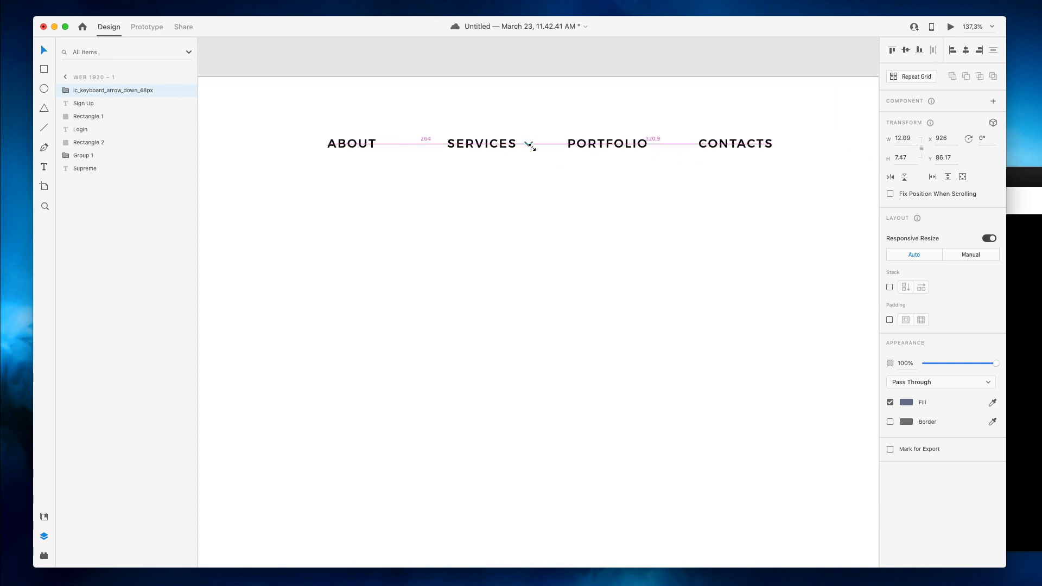
key("Up")
scroll(532, 151, "up", 2)
scroll(532, 146, "down", 5)
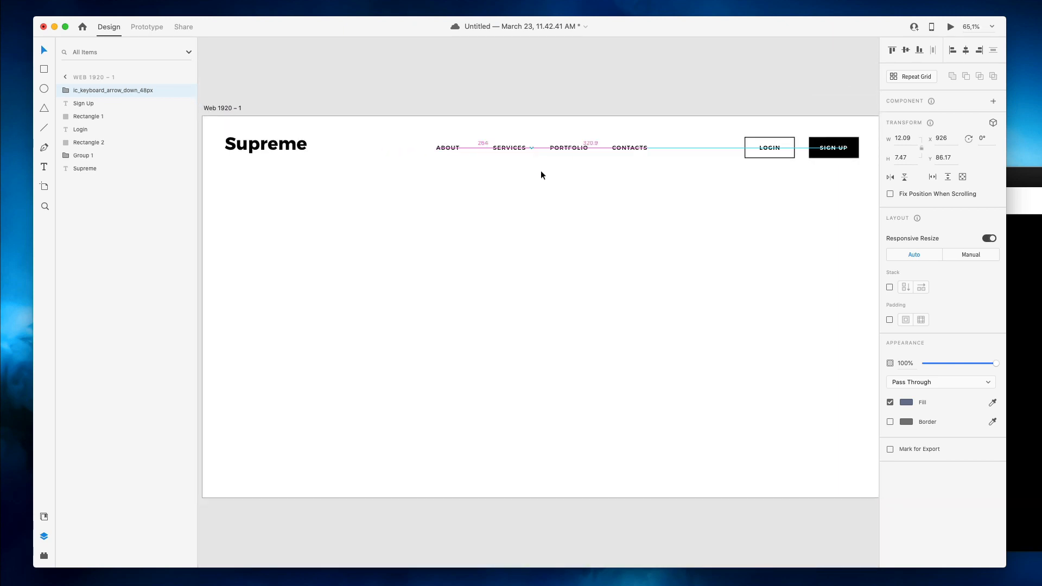
key("Escape")
Place a copy of the Supreme logo text below it at Y 371 and replace its wording with "This is the new way of experiencing SaaS"
scroll(541, 171, "up", 1)
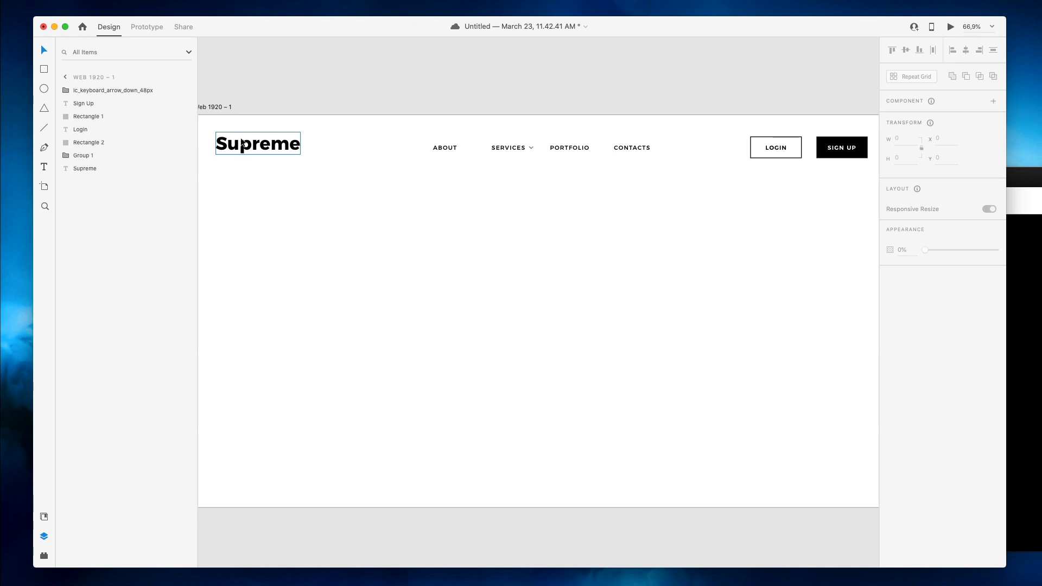
left_click_drag(246, 145, 266, 268)
scroll(266, 269, "down", 1)
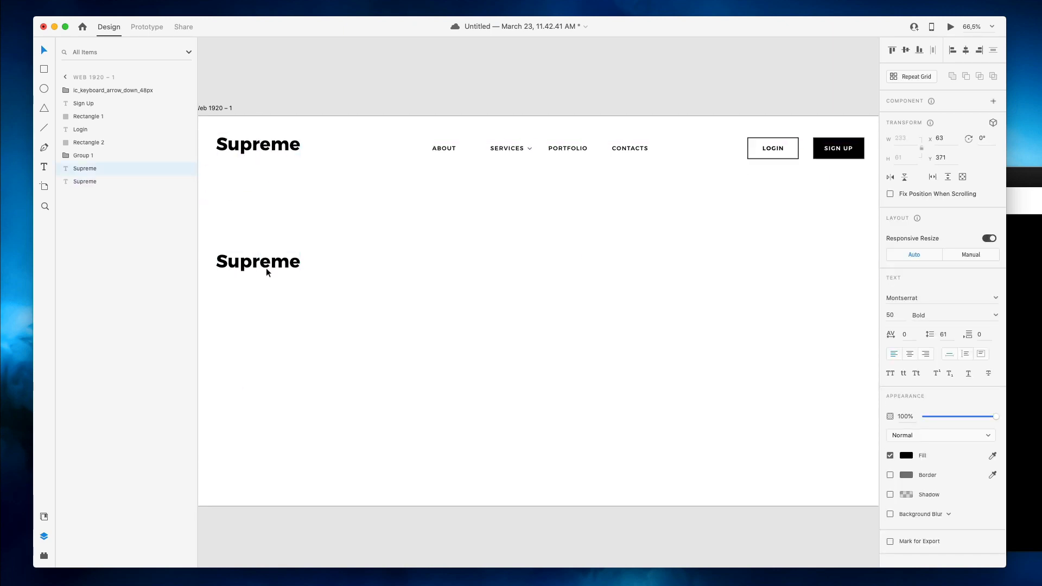
scroll(552, 188, "left", 3)
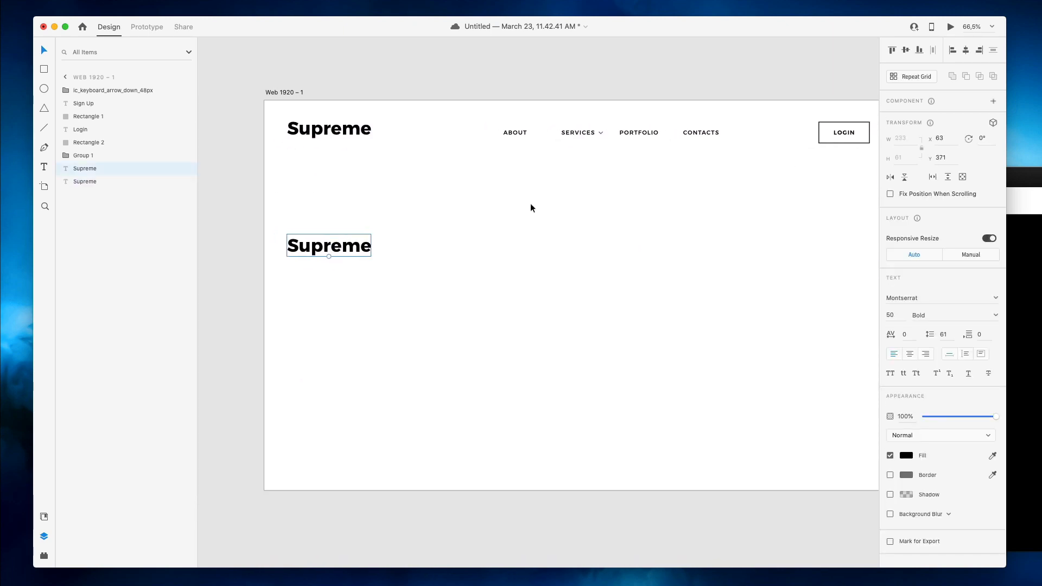
double_click(327, 246)
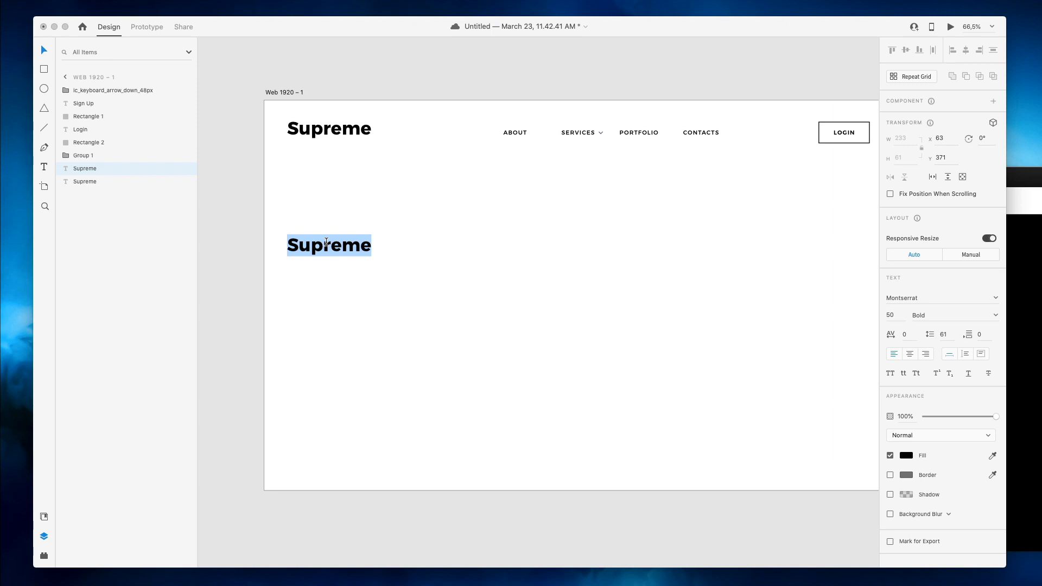
type("This is th")
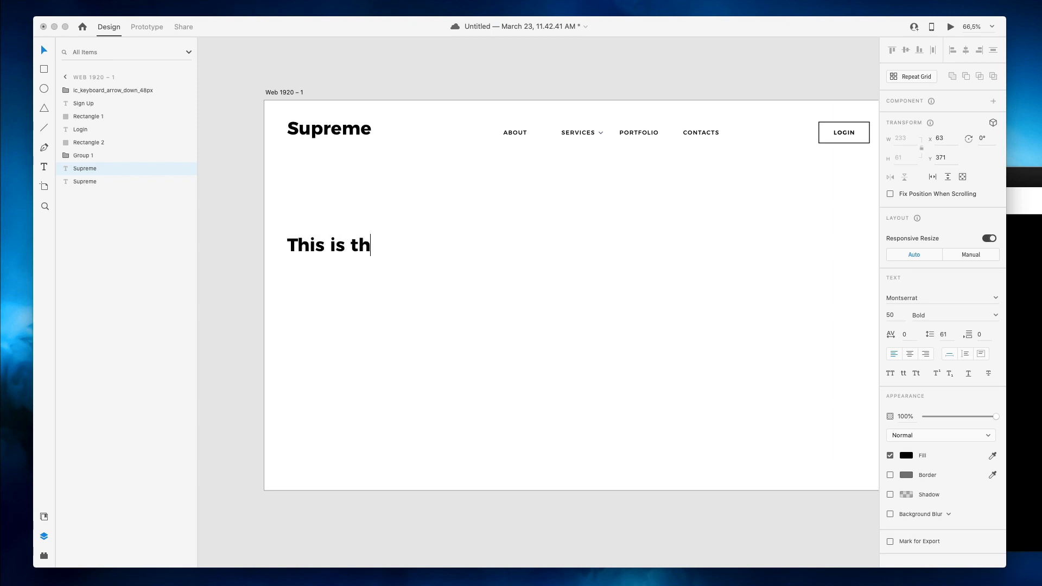
type("e new way ")
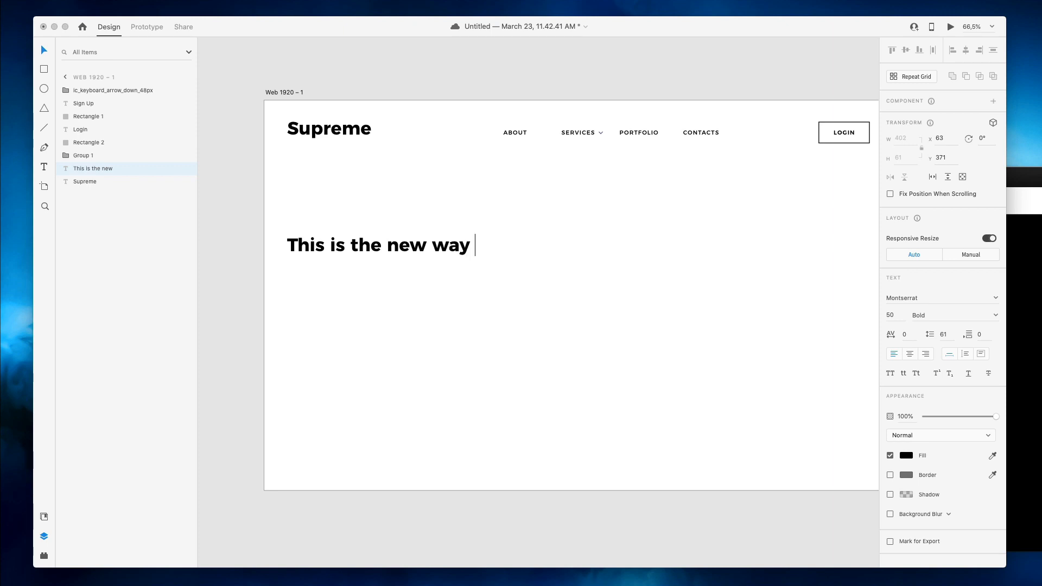
type("of experien")
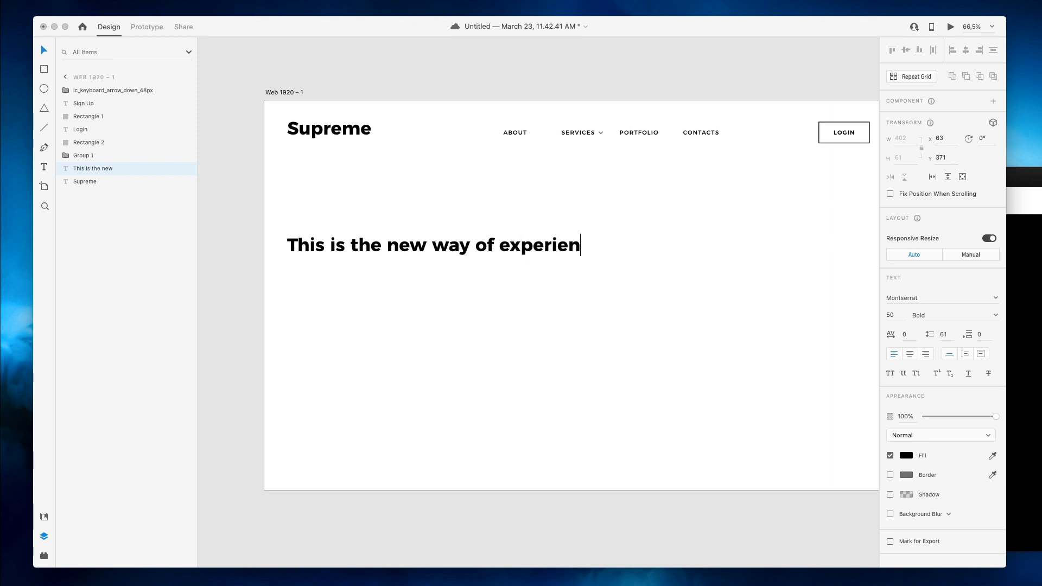
type("cing SaaS")
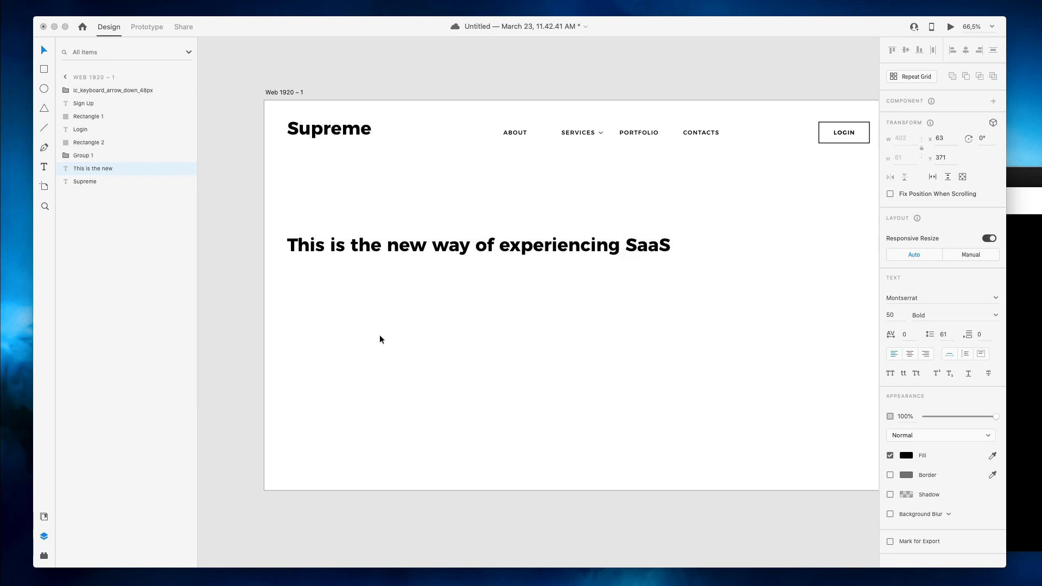
key("Escape")
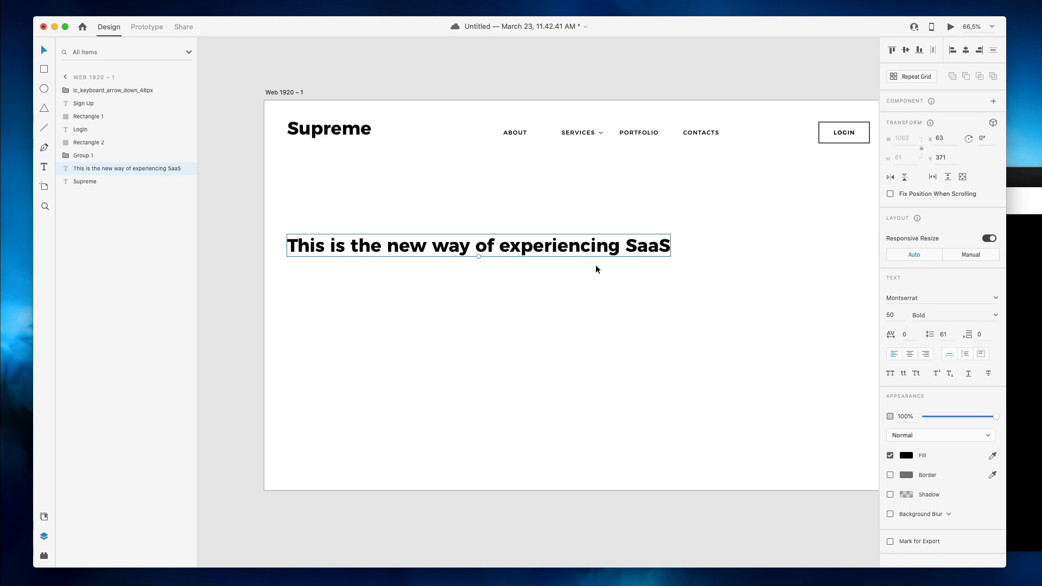
Make the "This is the new way of experiencing SaaS" heading a fixed-size text box and narrow it to about 694 wide
double_click(594, 249)
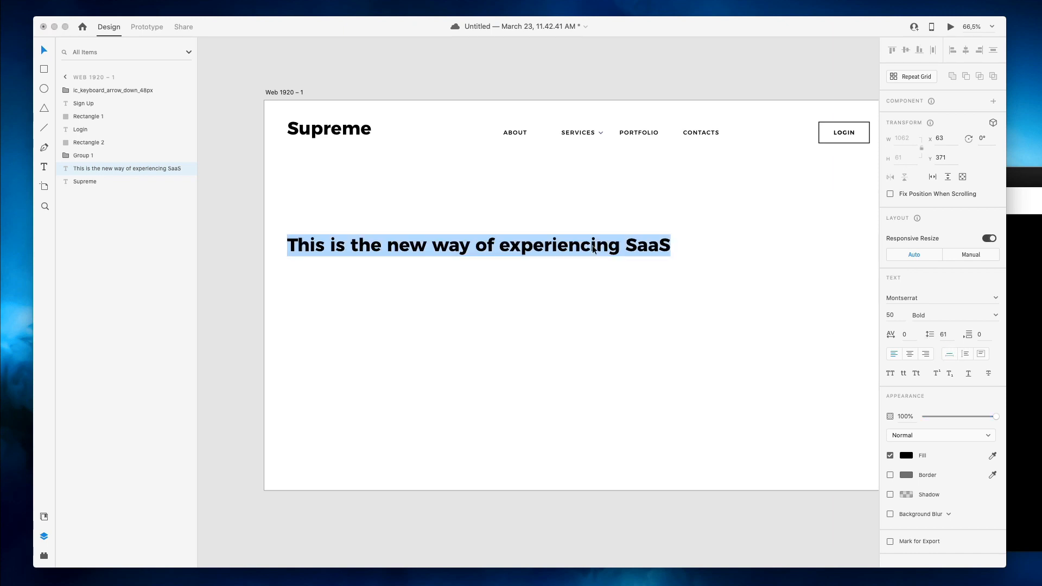
left_click(499, 243)
key("Escape")
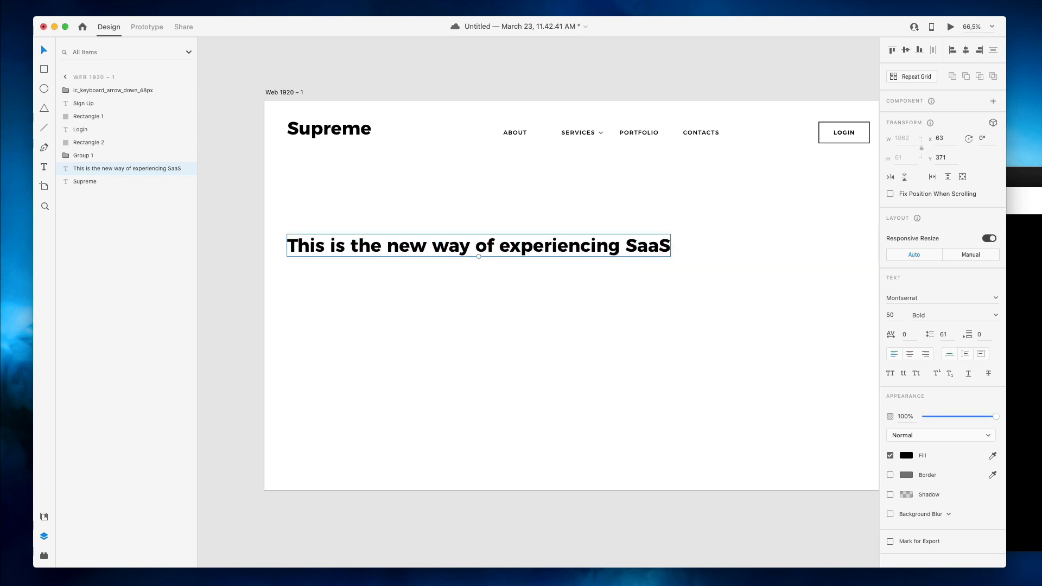
left_click(982, 355)
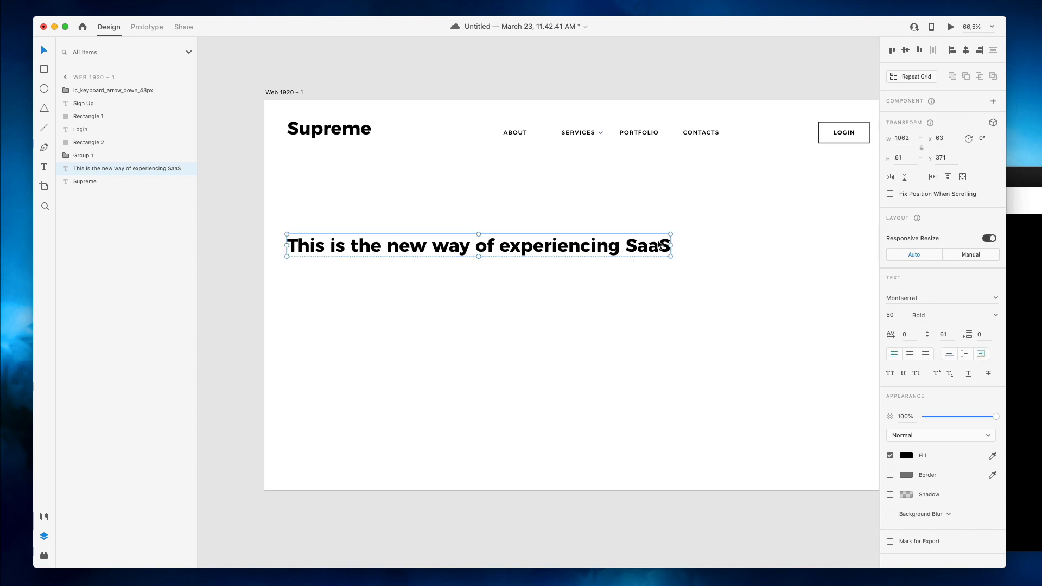
left_click_drag(671, 246, 538, 246)
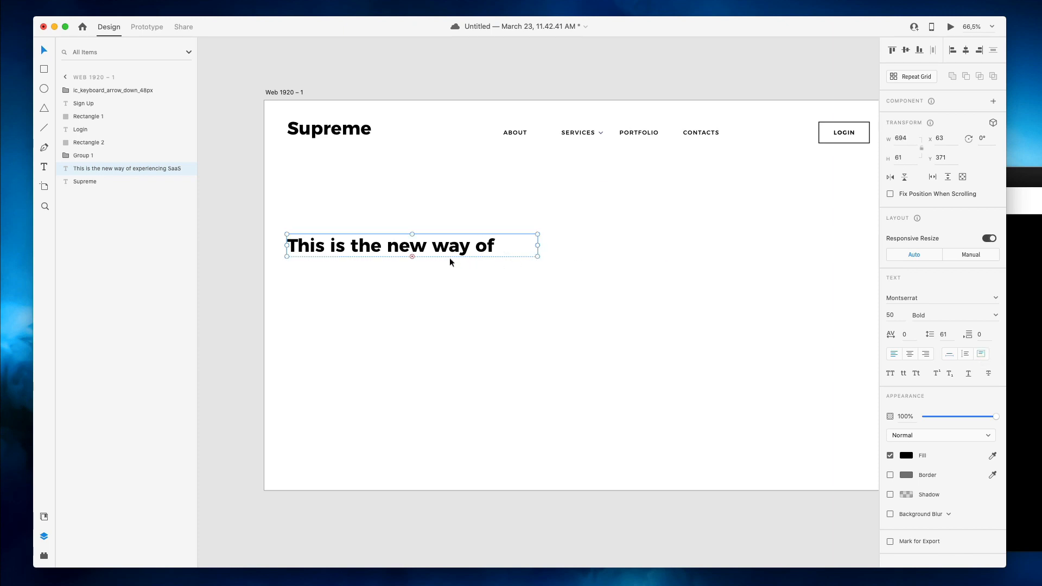
Extend the hero heading's text box to about 133 tall and set its line spacing to 71
left_click_drag(412, 256, 402, 282)
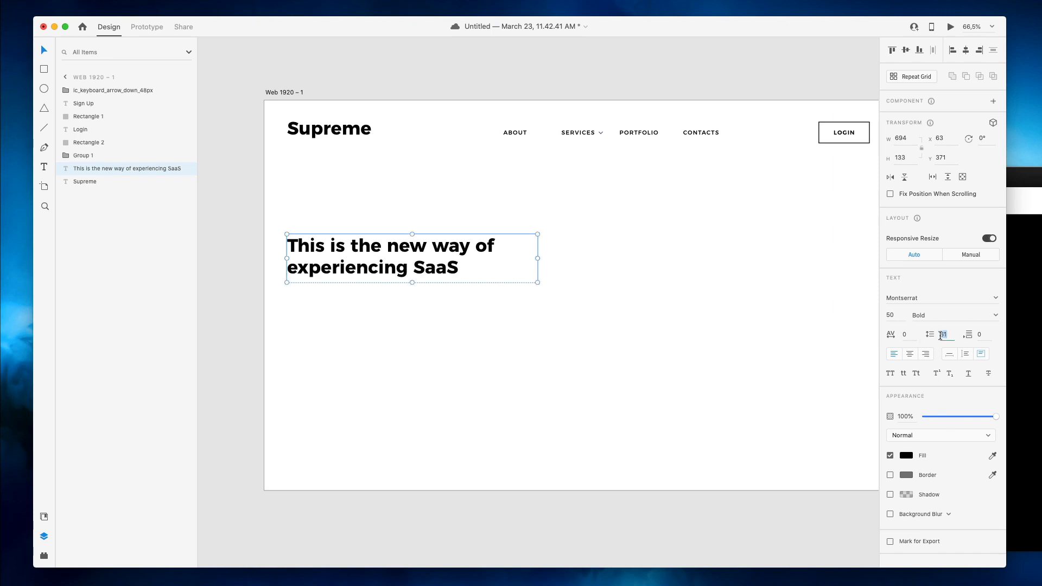
type("71")
key("Return")
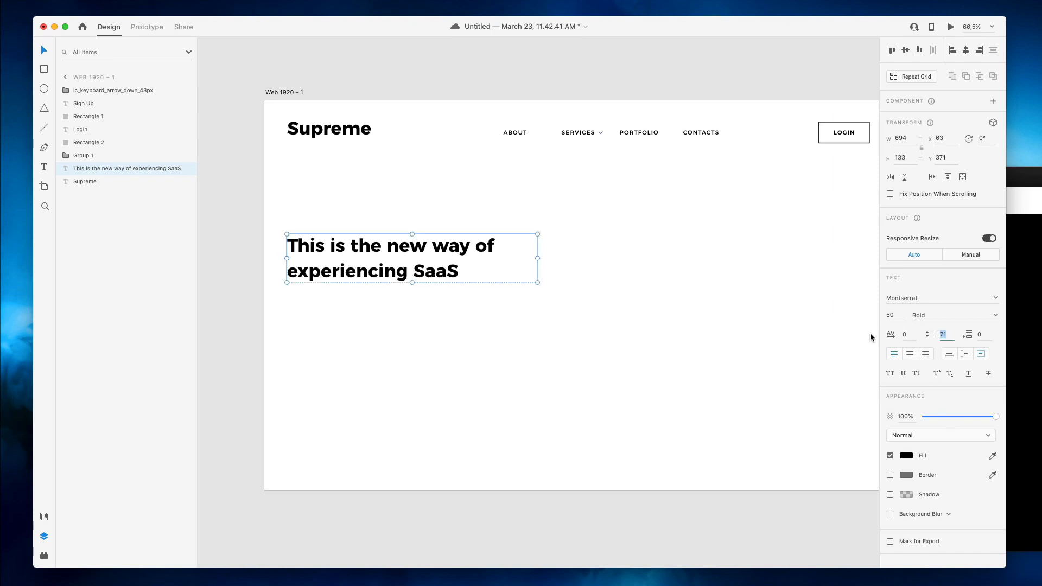
Enlarge the hero heading's text box to about 790 by 265 and set its font size to 70
left_click(526, 297)
left_click(525, 268)
left_click_drag(538, 283, 614, 327)
key("super+z")
left_click_drag(537, 283, 572, 330)
left_click(891, 315)
type("70")
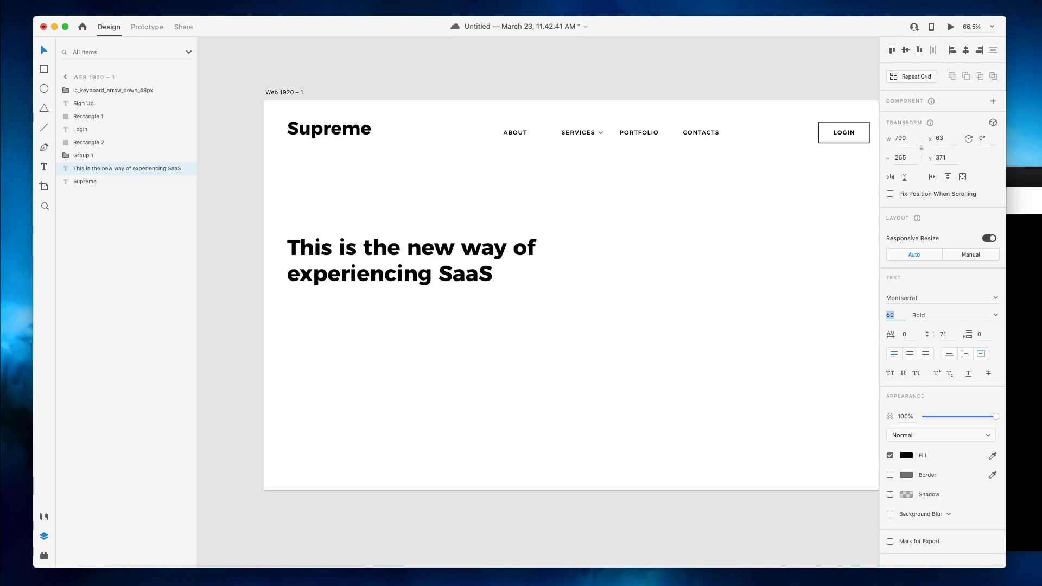
key("Return")
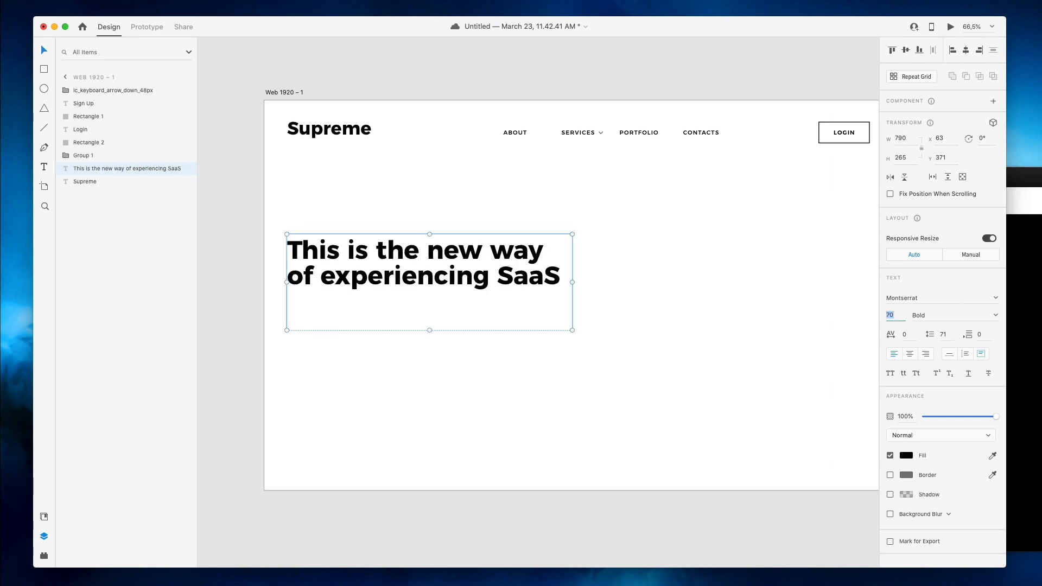
Reduce the Supreme logo text to font size 40
left_click(587, 289)
key("Tab")
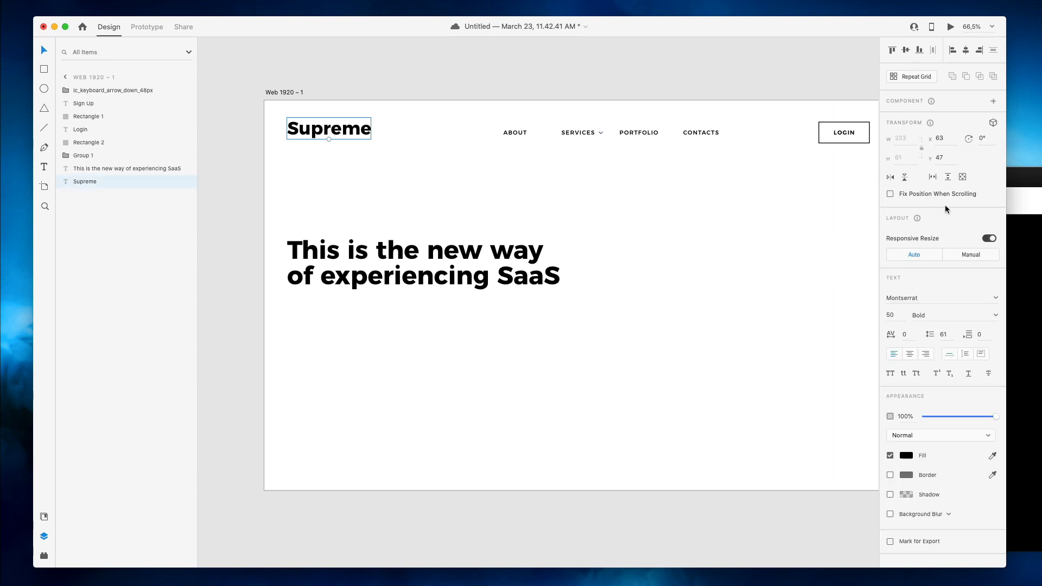
key("BackSpace")
key("BackSpace")
type("40")
key("Return")
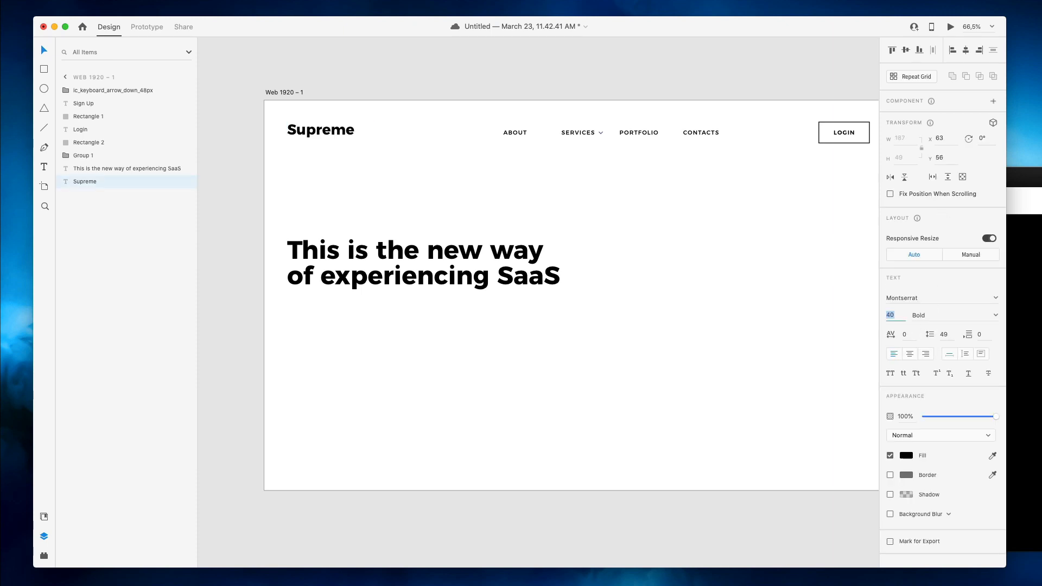
left_click(662, 255)
Set the hero heading's line spacing to 91 and shorten its text box to about 178 tall
scroll(577, 251, "right", 3)
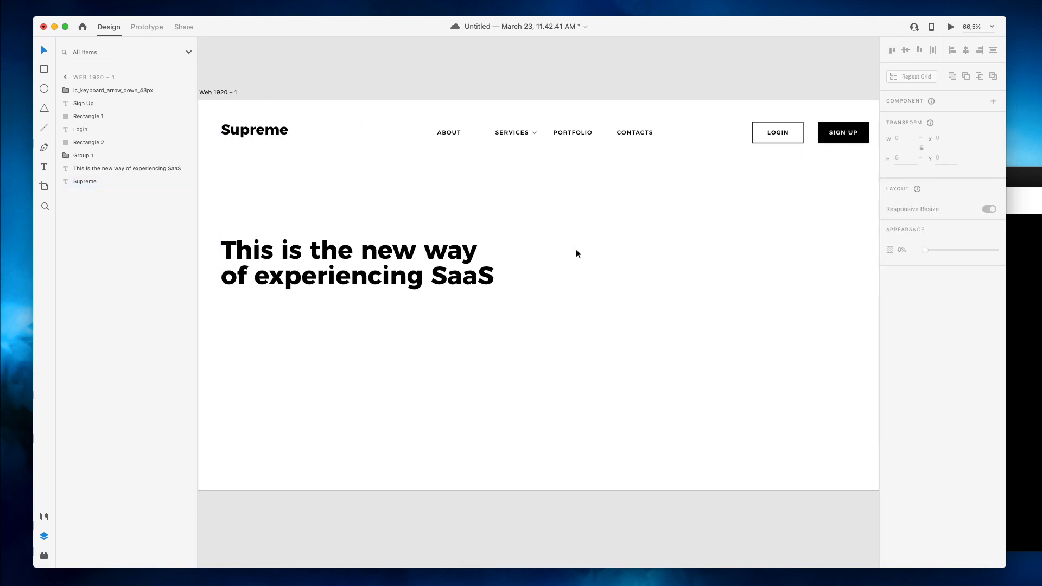
scroll(575, 234, "down", 1)
scroll(576, 235, "right", 1)
scroll(575, 234, "down", 2)
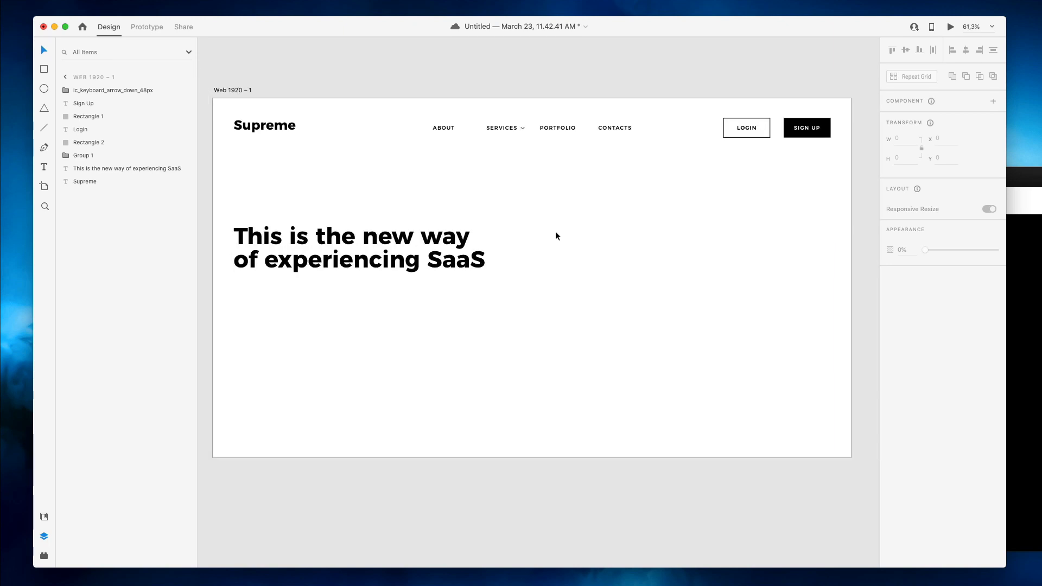
left_click(397, 243)
left_click(951, 340)
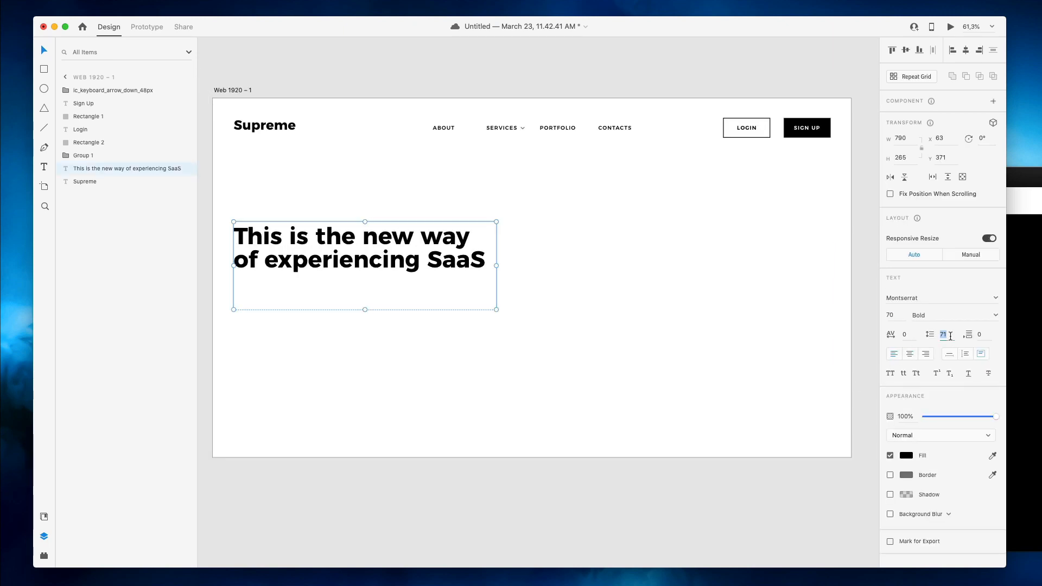
key("shift+Up")
key("shift+Up")
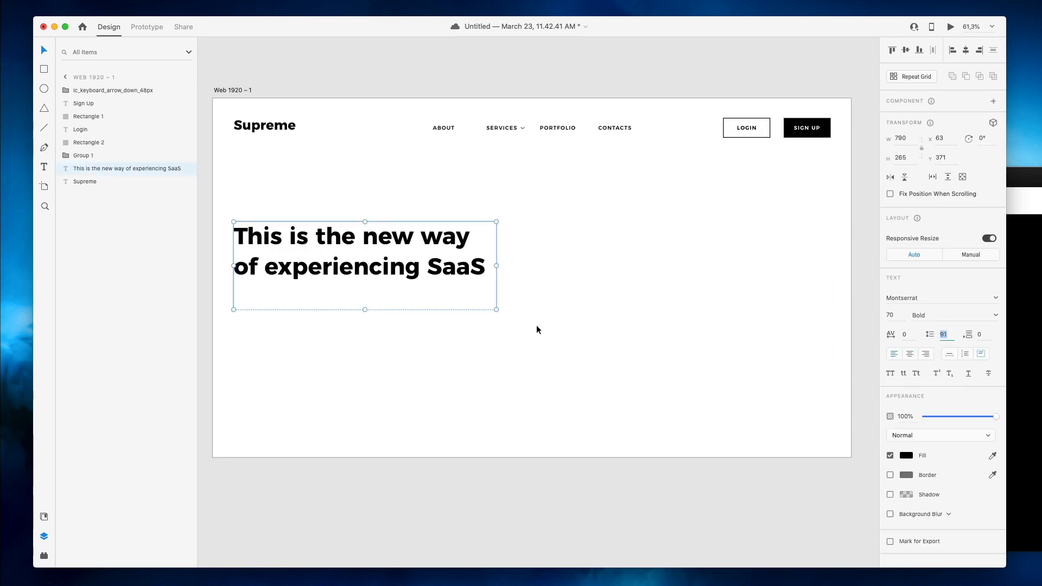
left_click(536, 325)
left_click(366, 234)
left_click_drag(366, 311, 360, 283)
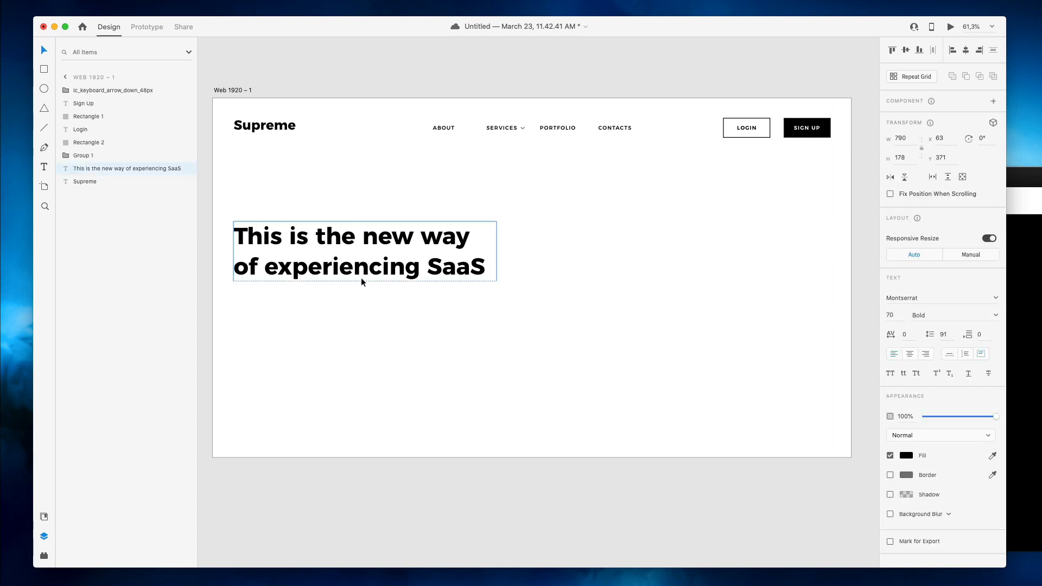
Move the hero heading down and align it to the vertical middle of the artboard
left_click_drag(389, 245, 384, 270)
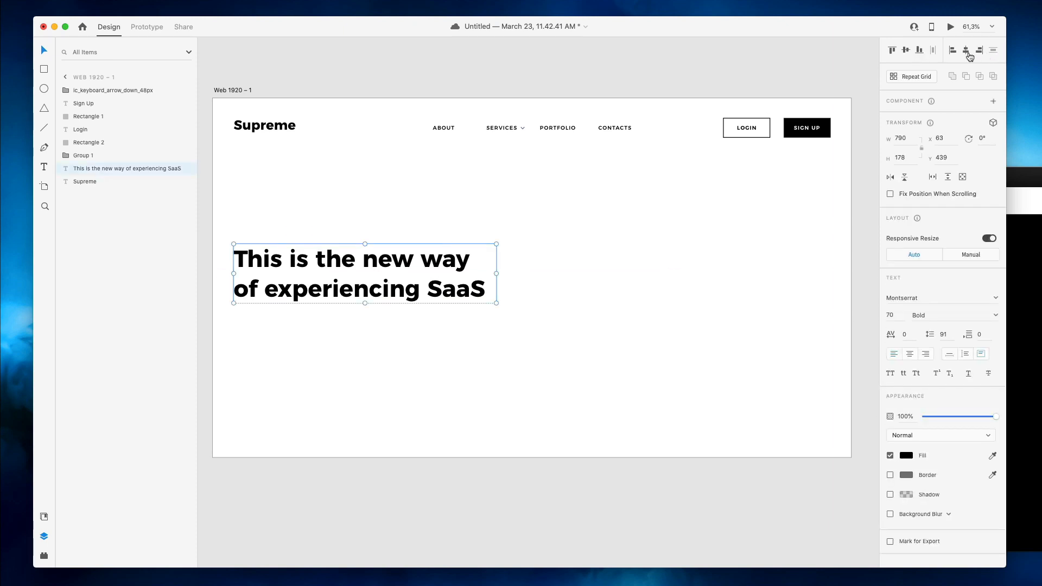
left_click(905, 50)
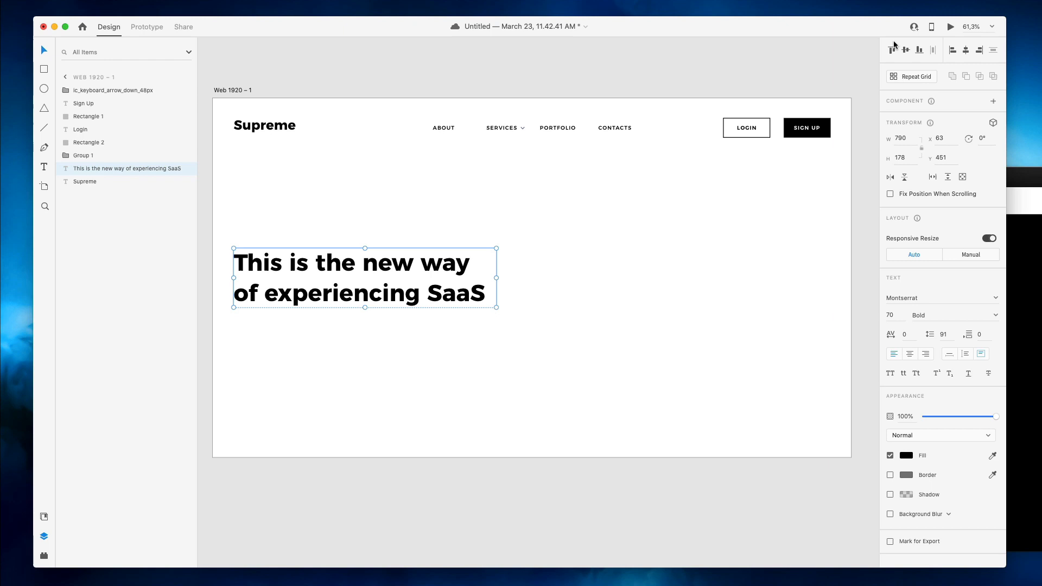
left_click(672, 202)
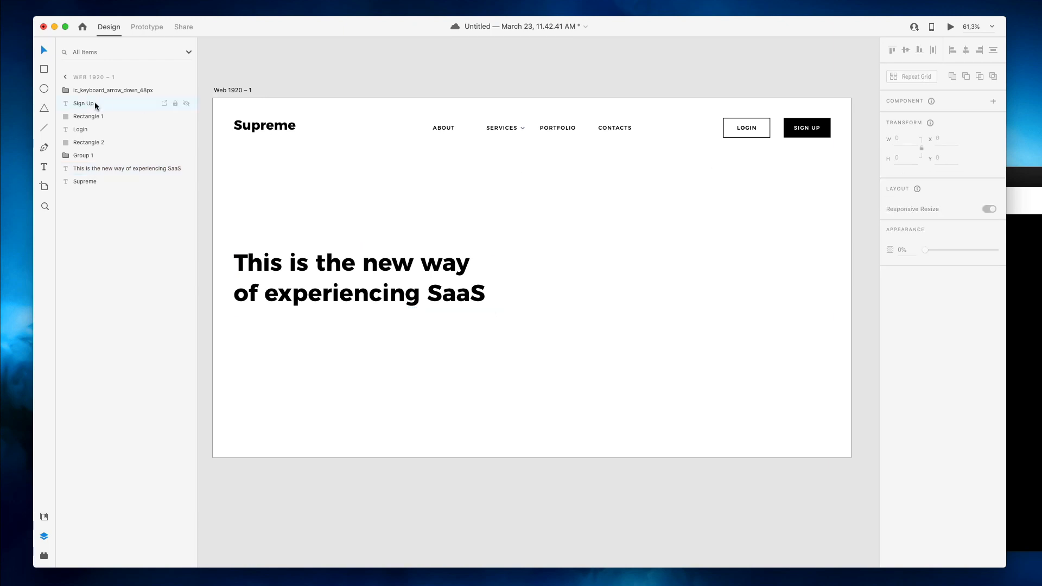
Locate the Limple v.2 by Odama illustration above the artboard and save the document
left_click(65, 77)
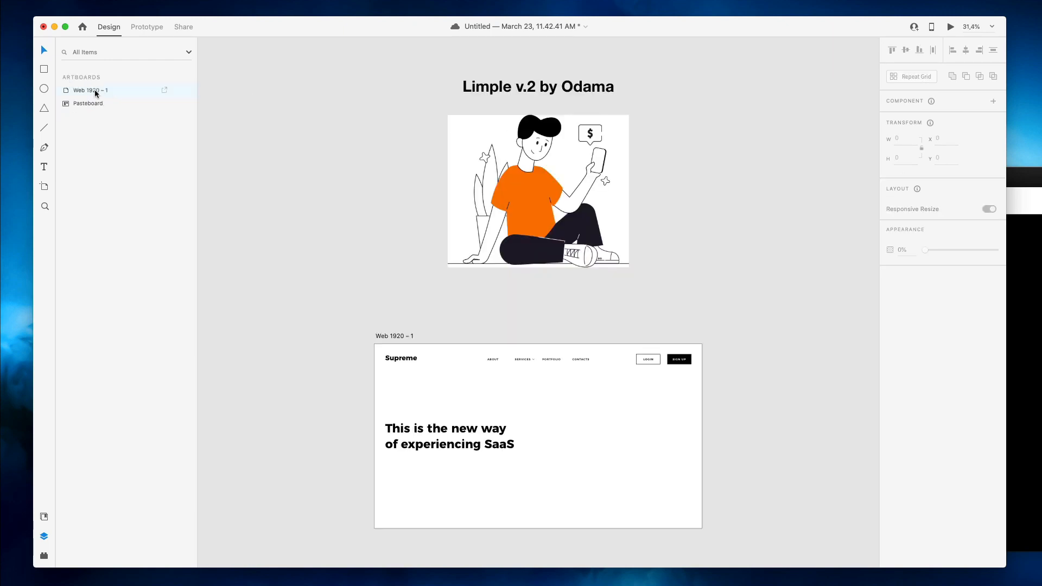
left_click(95, 91)
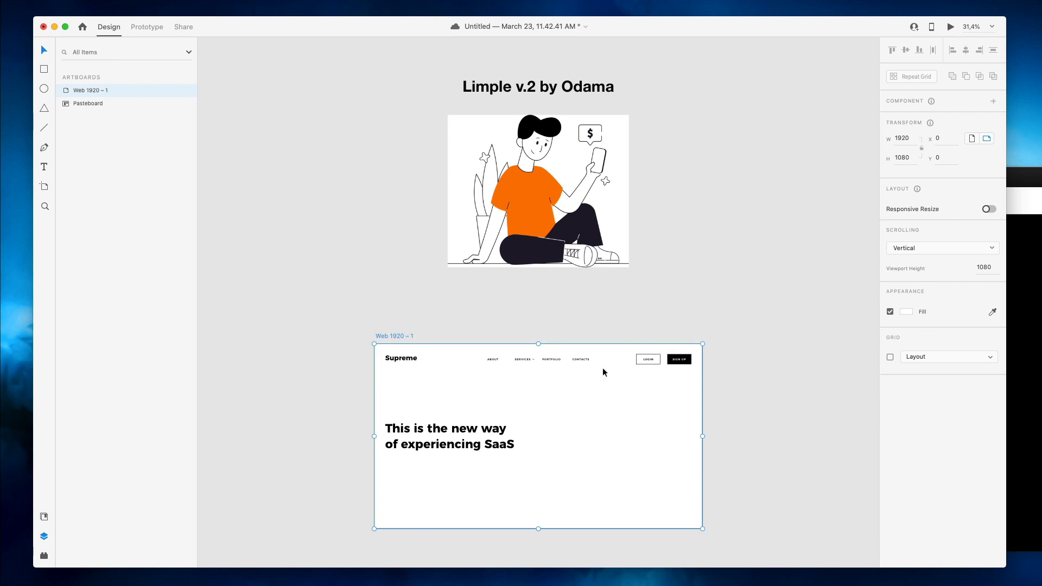
scroll(603, 367, "up", 2)
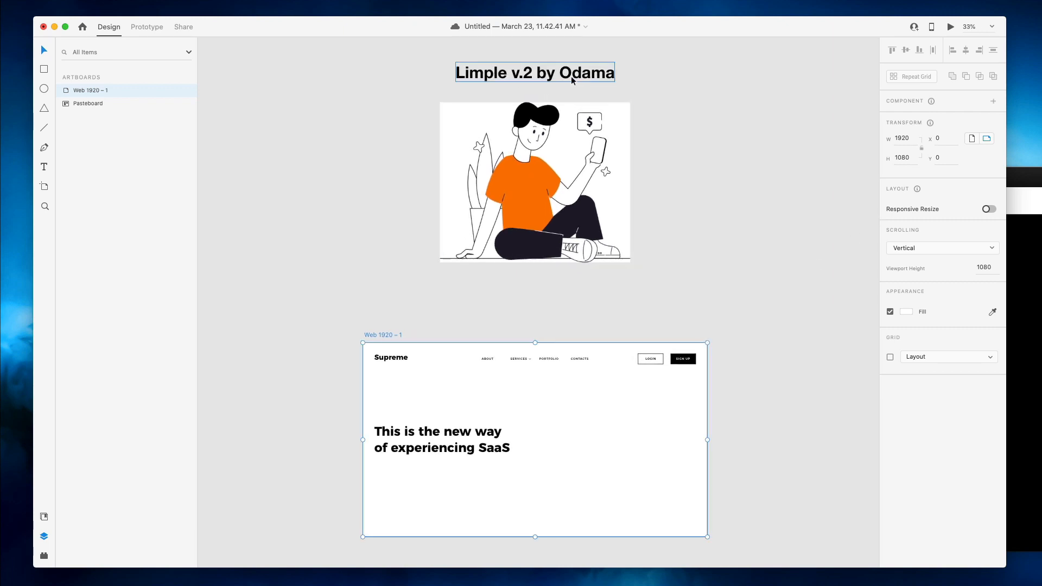
scroll(572, 76, "up", 5)
scroll(571, 75, "up", 3)
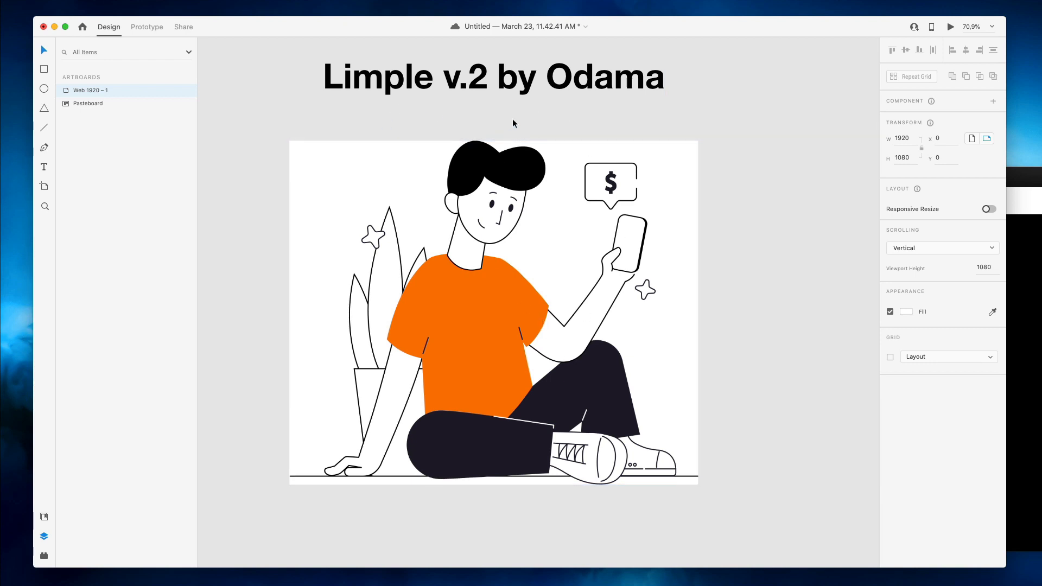
key("super+s")
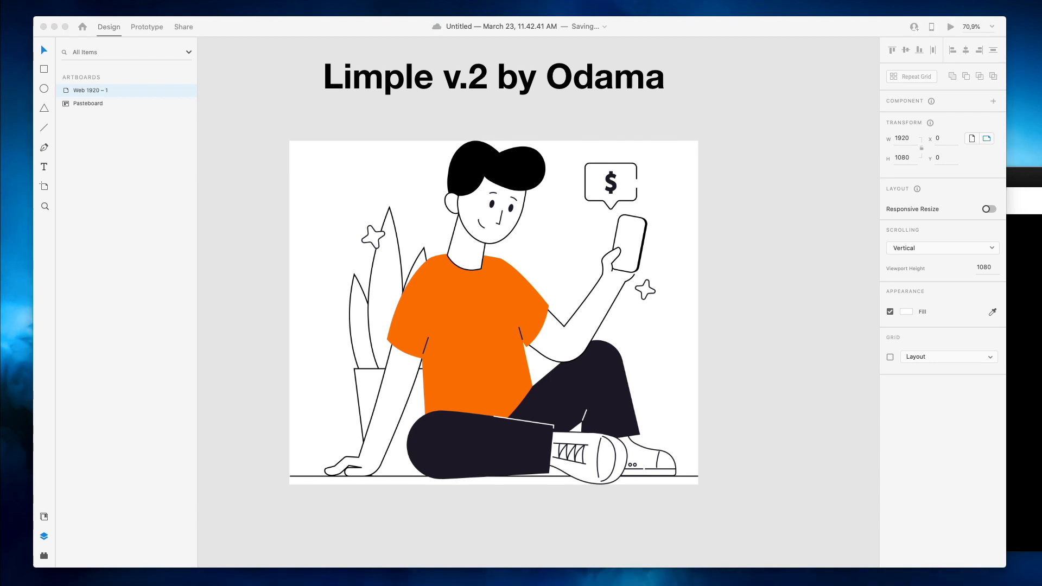
Switch to Chrome, look through the Limple v.2 Distance Learning Illustration KIT previews on UI8, and return to Adobe XD
left_click_drag(532, 585, 520, 9)
scroll(500, 395, "down", 5)
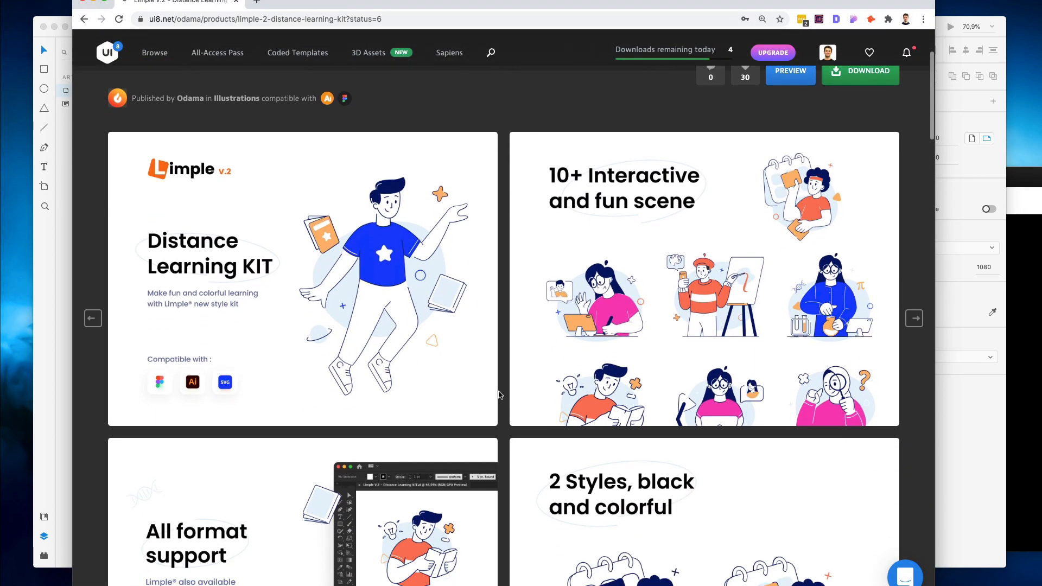
scroll(500, 394, "down", 7)
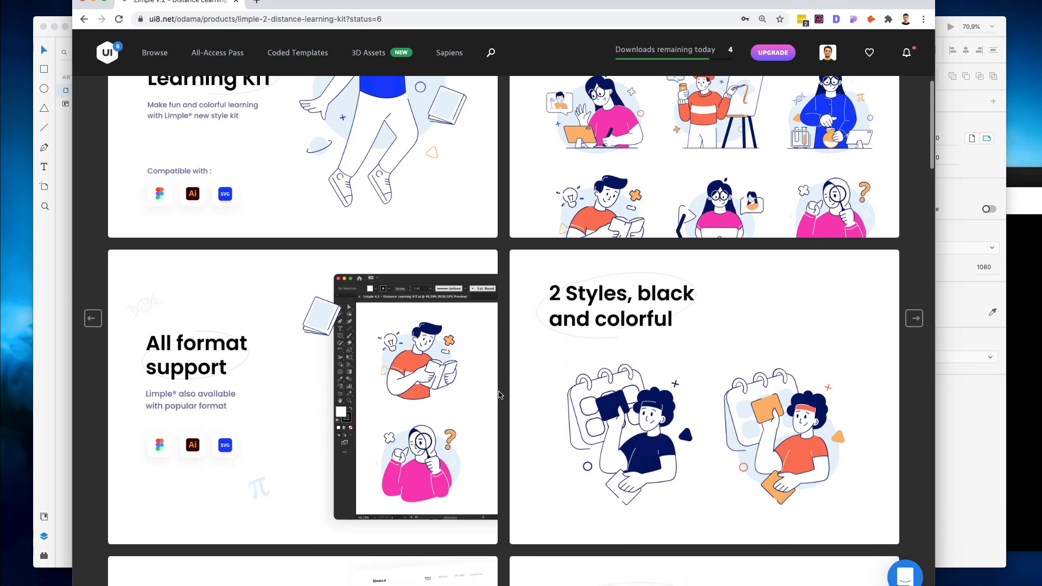
scroll(500, 394, "down", 3)
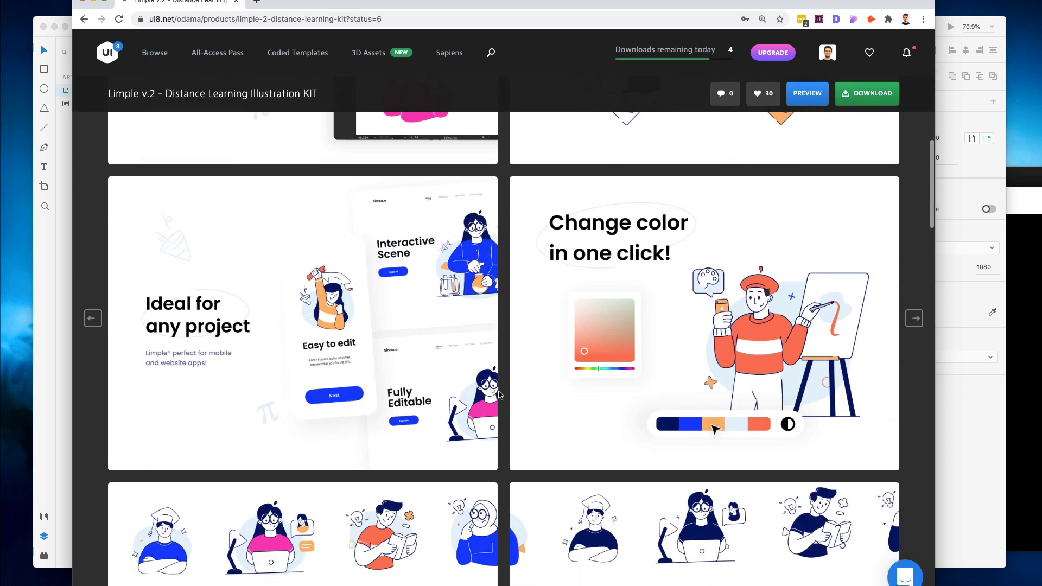
scroll(500, 395, "down", 4)
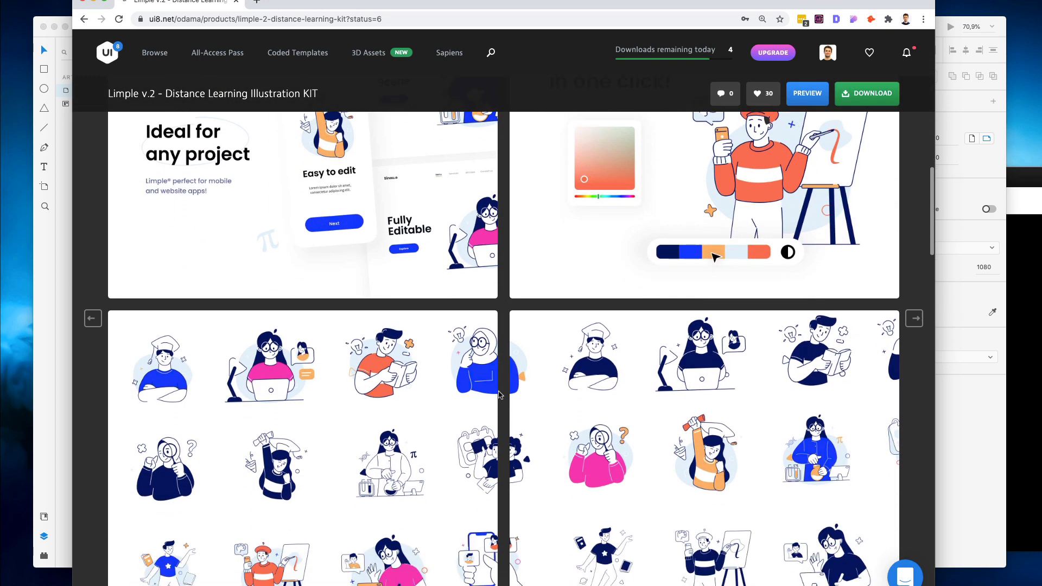
left_click(938, 438)
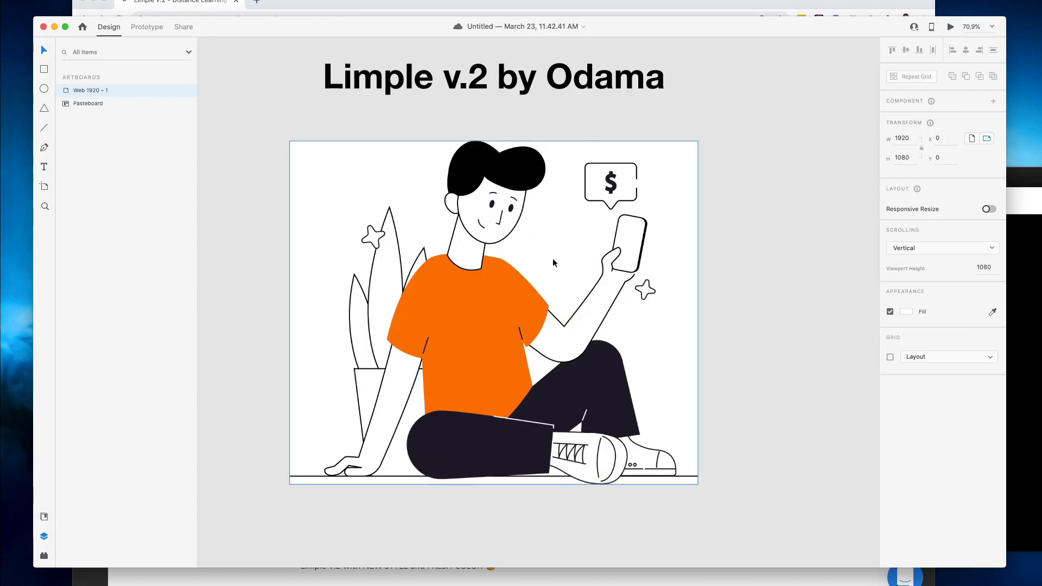
Copy the seated man illustration from the pasteboard and paste it onto the Web 1920 artboard
scroll(553, 258, "down", 1)
left_click(539, 269)
scroll(533, 296, "down", 5)
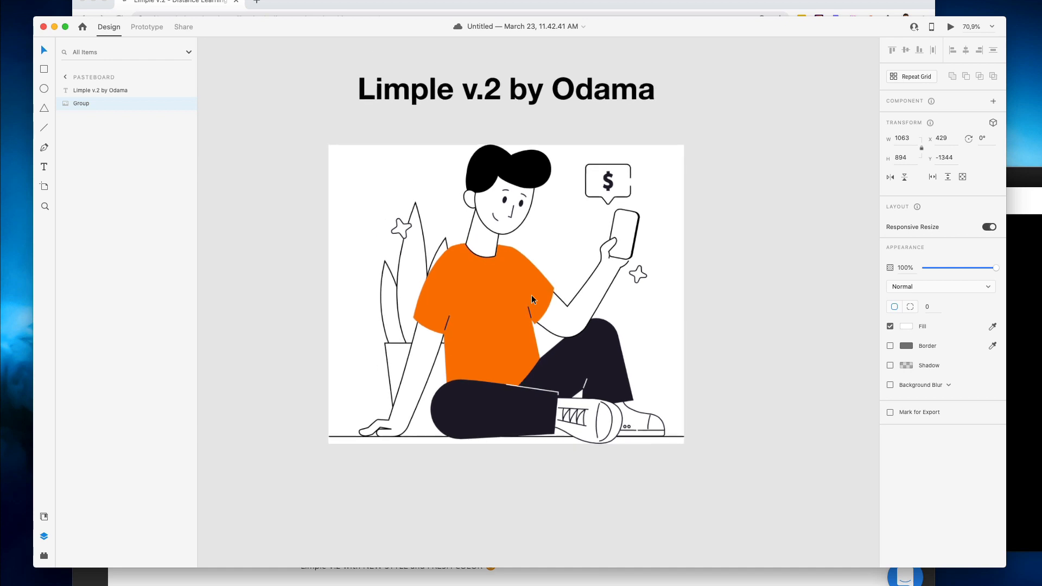
scroll(532, 298, "down", 6)
scroll(532, 294, "up", 2)
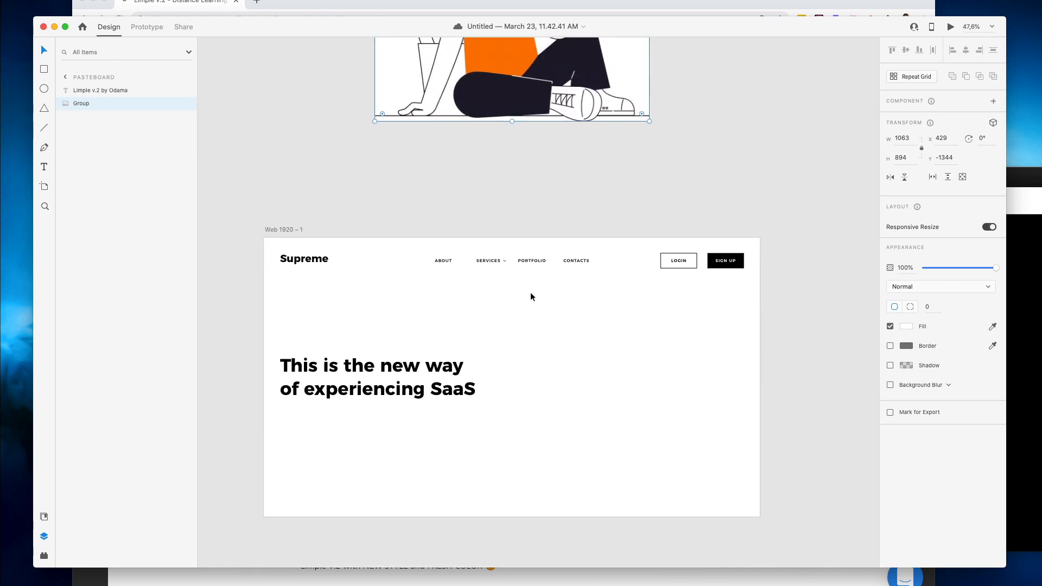
left_click(311, 283)
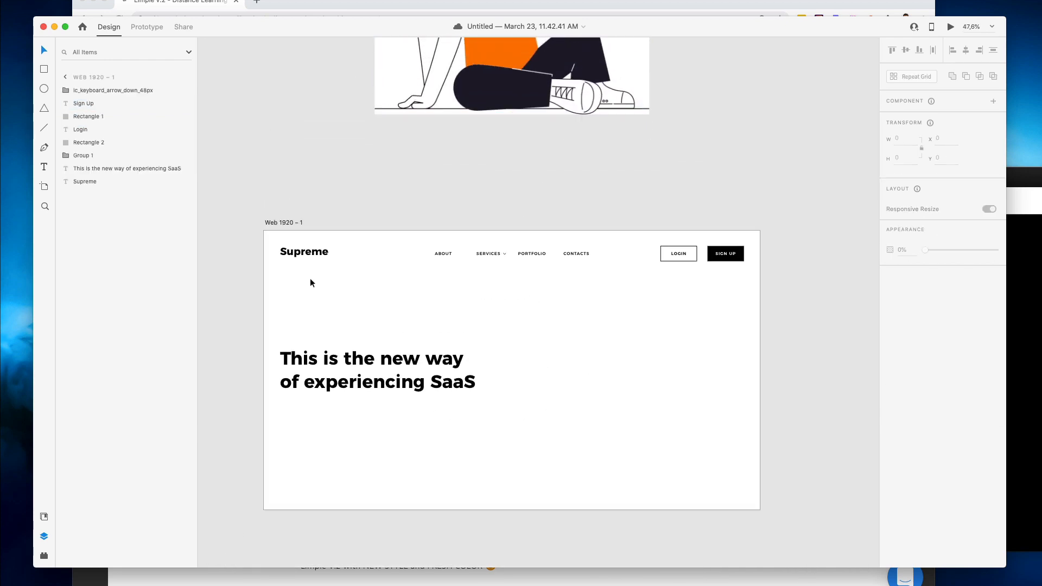
key("super+v")
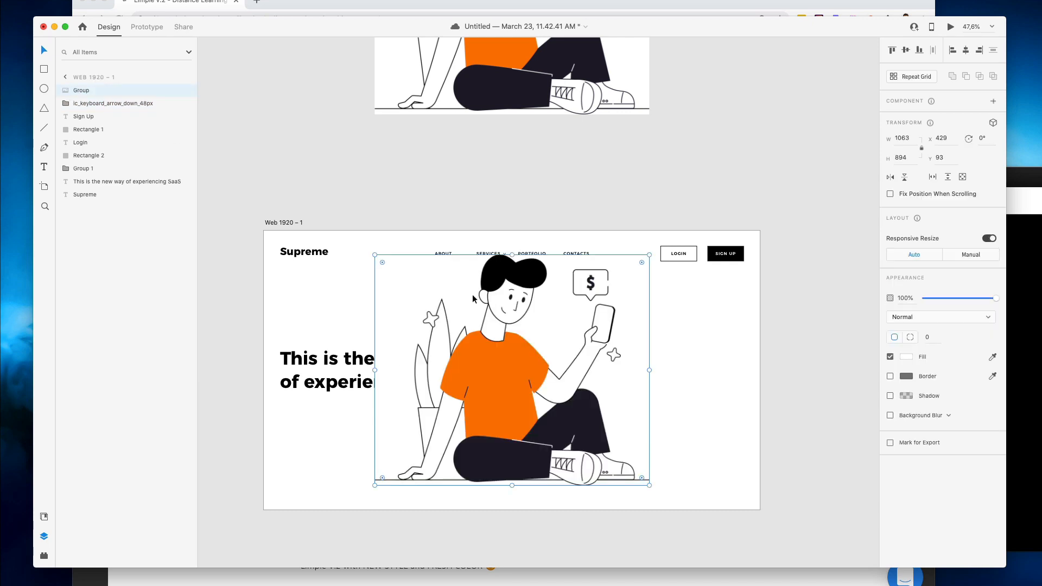
Scale down the pasted illustration and place it beside the hero heading, beneath the Login and Sign Up buttons
left_click_drag(649, 257, 579, 310)
left_click_drag(515, 383, 646, 374)
left_click_drag(551, 438, 533, 455)
left_click_drag(619, 393, 633, 394)
left_click(523, 367)
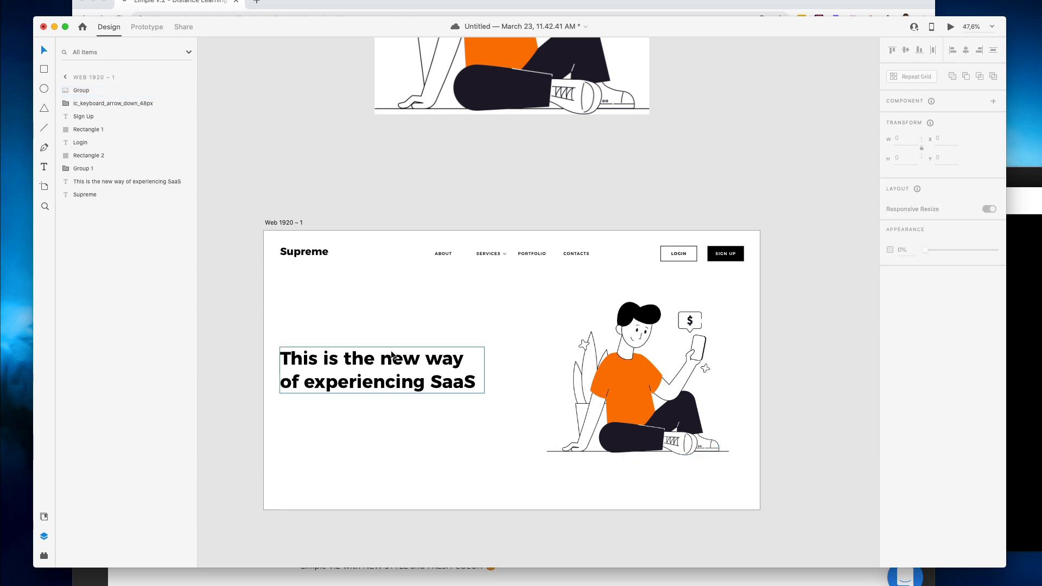
Recolor only the word "SaaS" in the hero heading with the orange sampled from the illustration's shirt
scroll(402, 379, "up", 3)
left_click(413, 384)
double_click(458, 390)
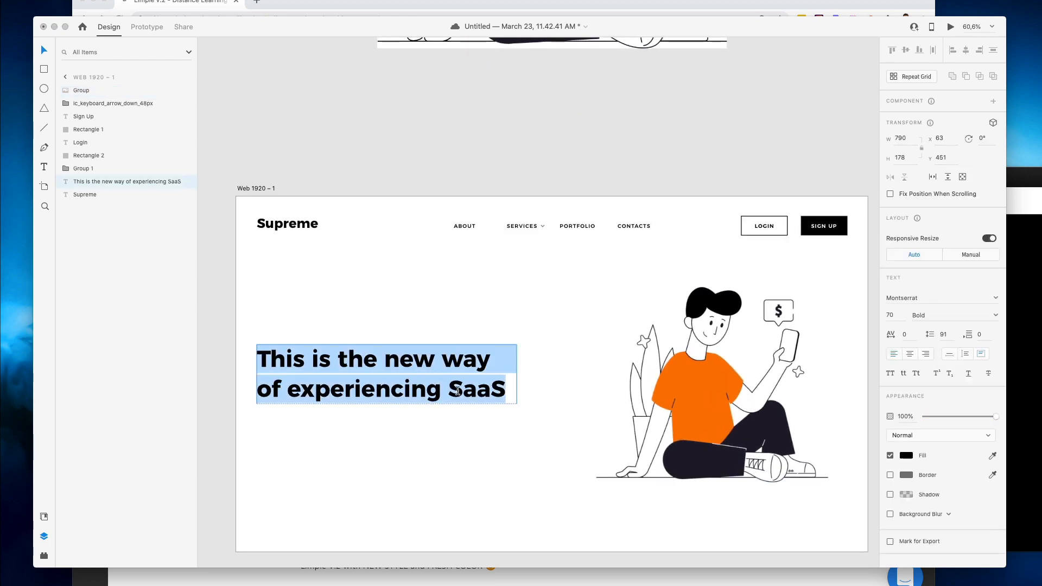
left_click(458, 390)
double_click(463, 387)
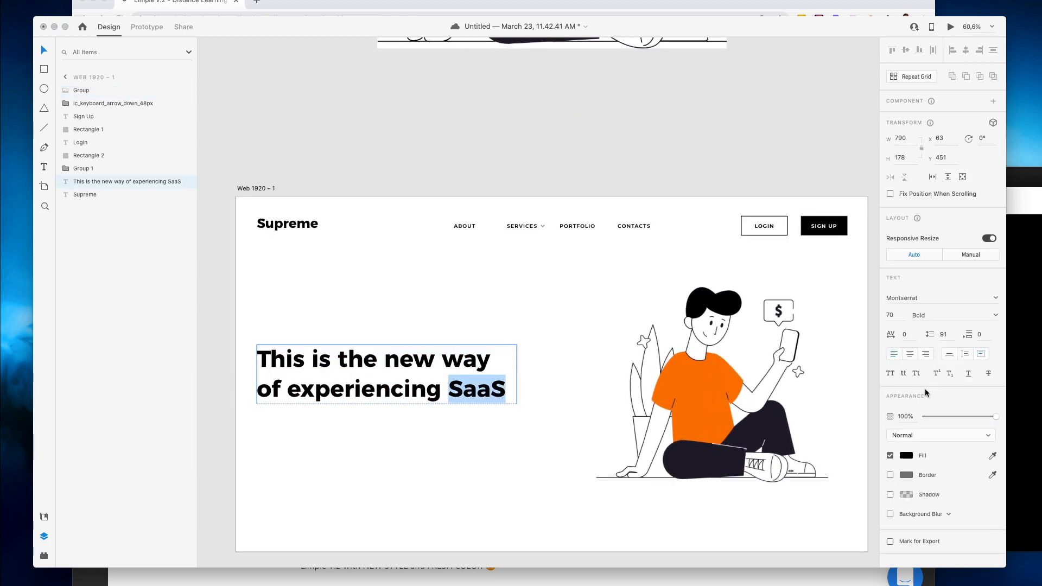
left_click(906, 455)
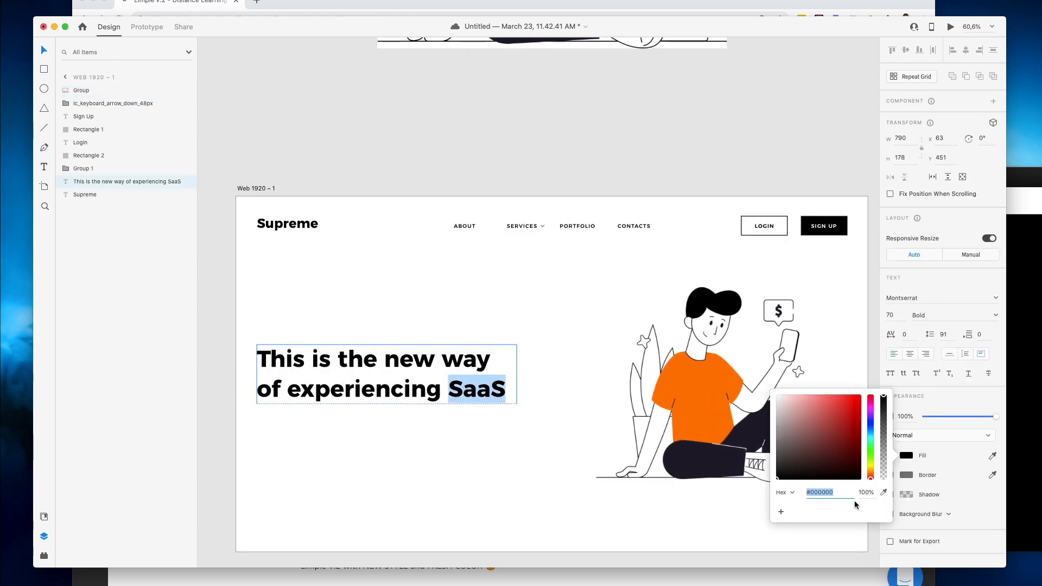
left_click(884, 495)
left_click(696, 386)
left_click(535, 325)
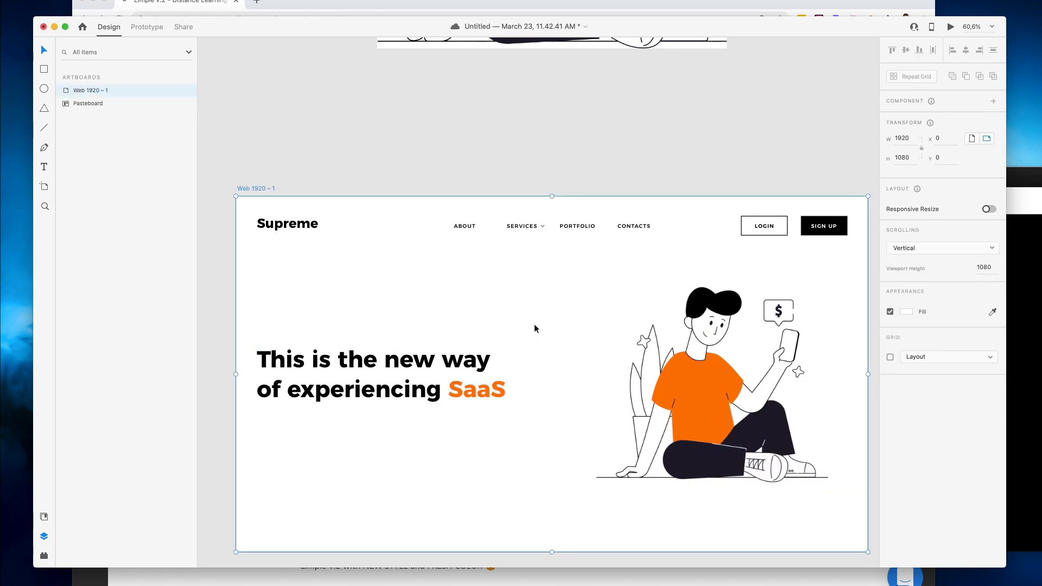
Increase the hero heading's line spacing to 95
scroll(537, 331, "down", 3)
left_click(448, 312)
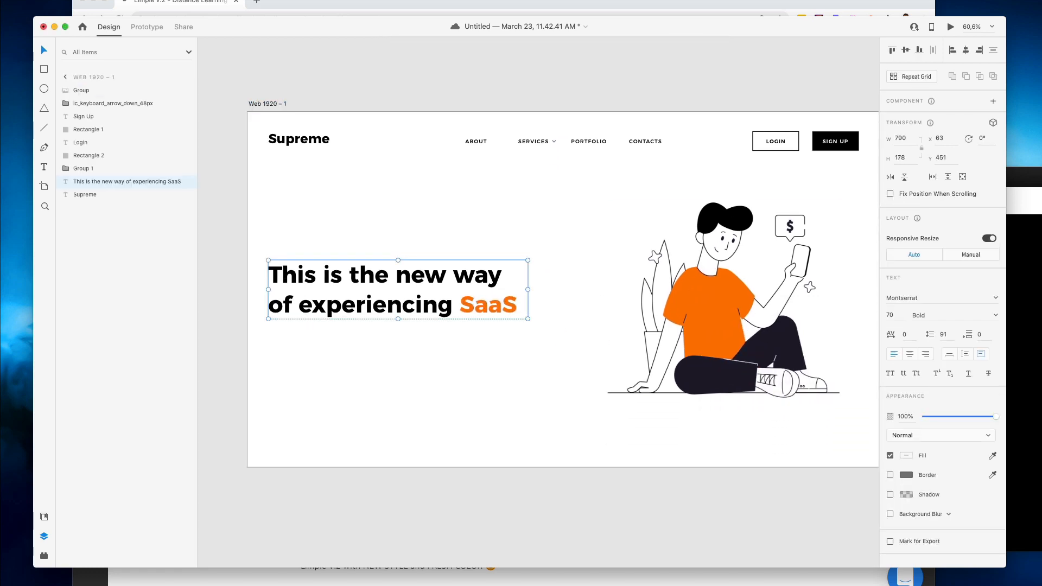
key("Up")
key("Up")
key("Up")
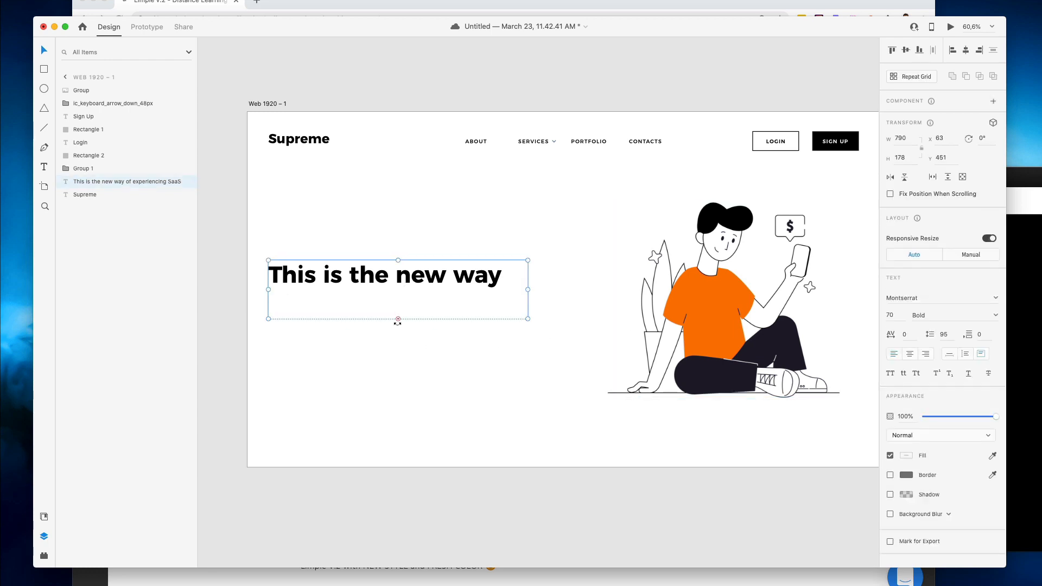
Fit the hero heading's text box height to its content, at 212, so both lines of text fit
double_click(398, 320)
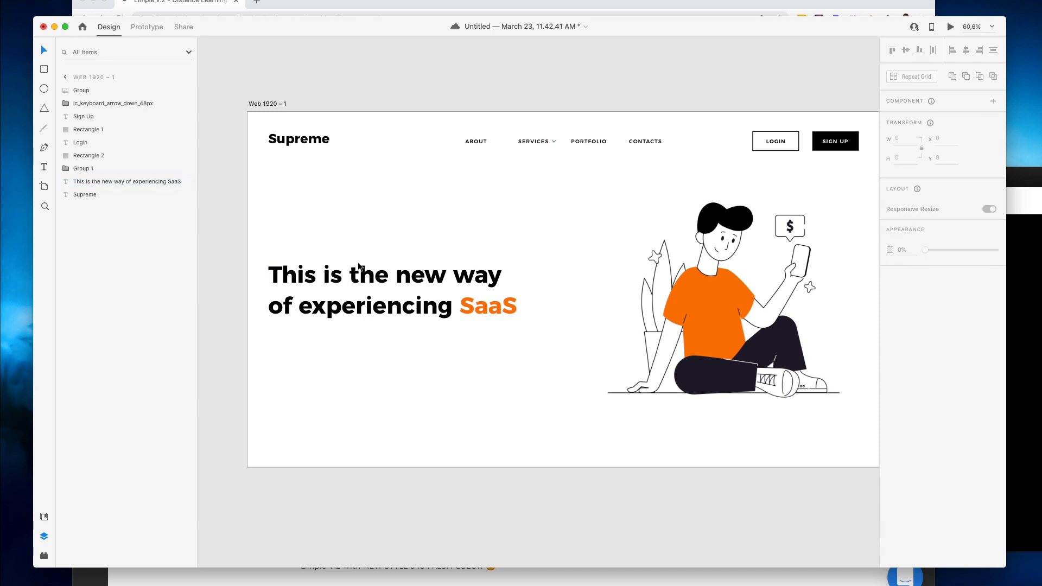
Try a regular, non-bold weight on the heading words "This is the new way of" and undo that weight change
triple_click(314, 292)
left_click_drag(288, 304, 242, 275)
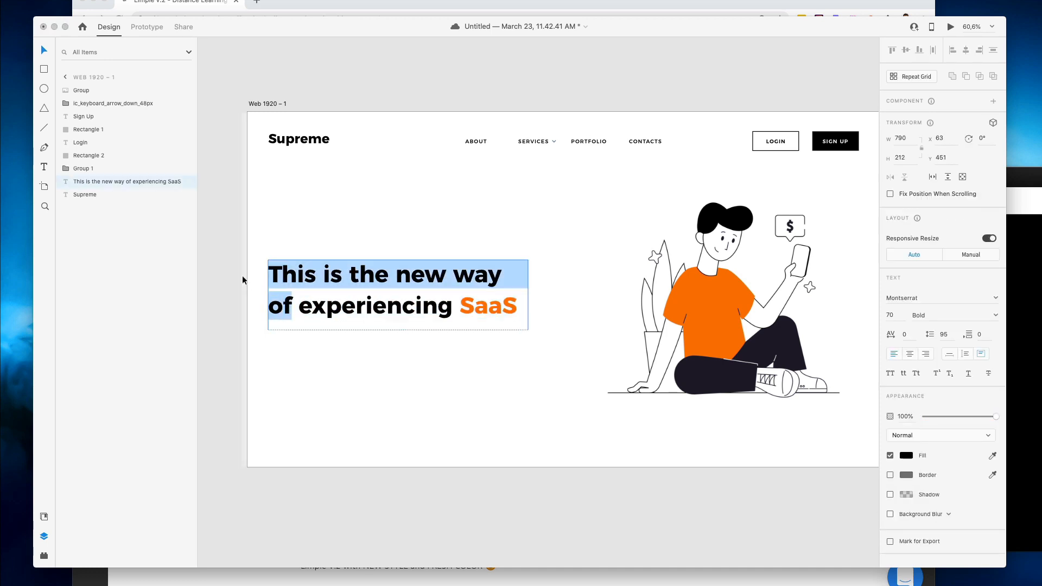
key("super+b")
left_click(467, 207)
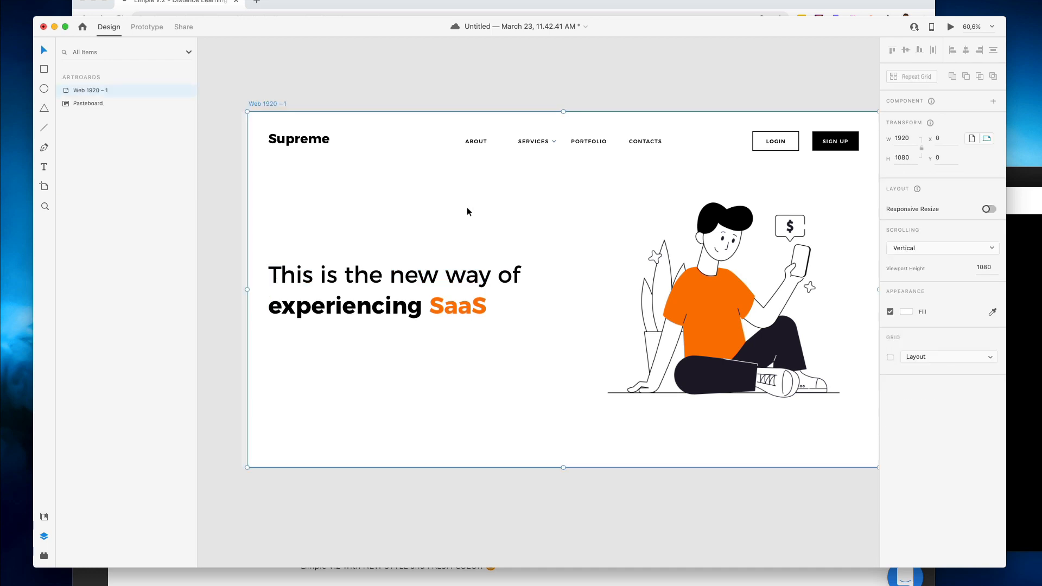
key("super+3")
key("super+0")
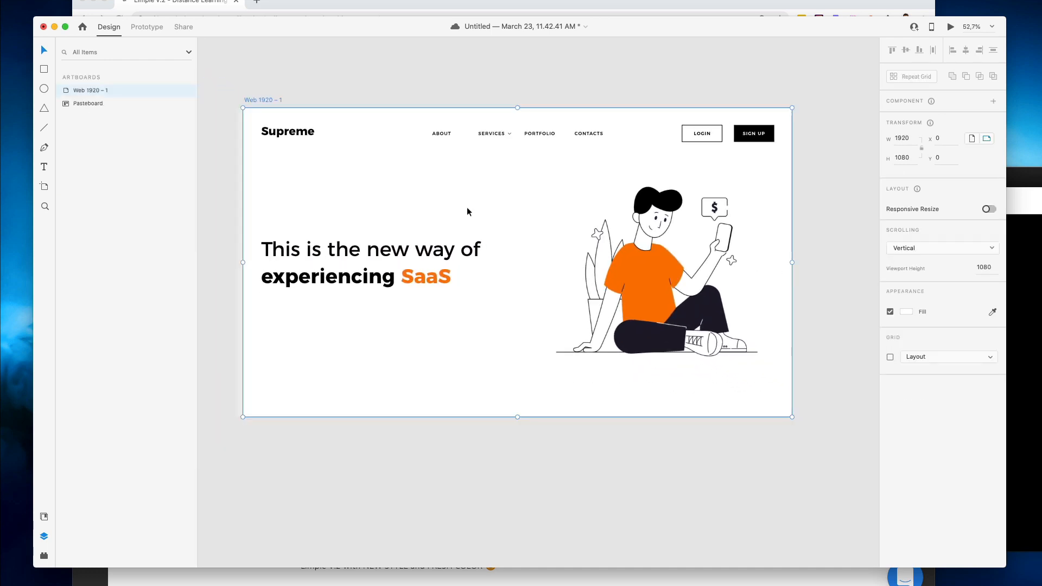
key("super+z")
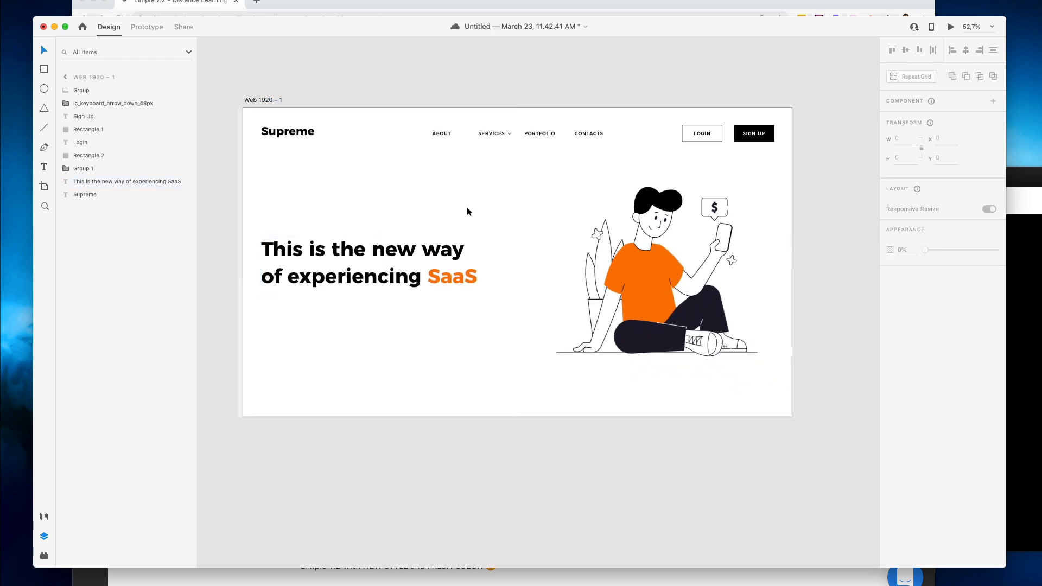
Turn on the grid for the Web 1920 – 1 artboard and set its type to Square
left_click(65, 77)
key("super+0")
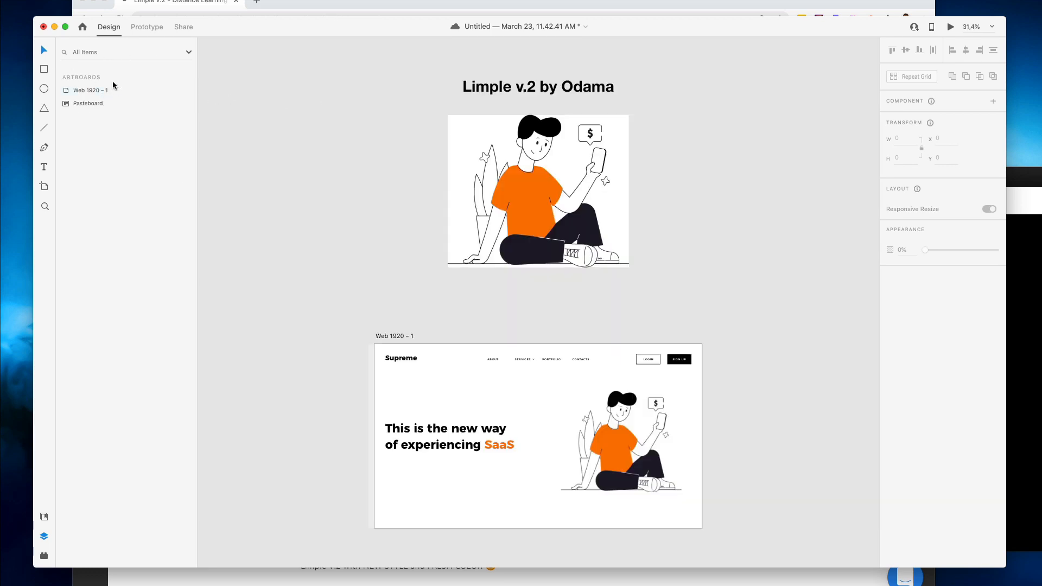
left_click(86, 92)
scroll(502, 353, "down", 1)
scroll(554, 293, "down", 5)
scroll(552, 288, "up", 5)
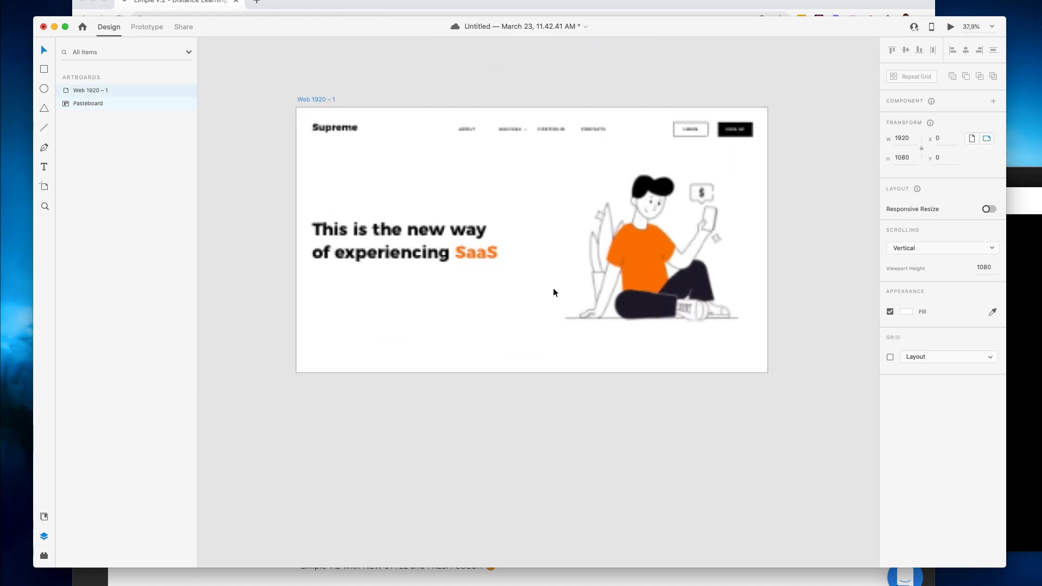
left_click(891, 357)
left_click(917, 357)
left_click(916, 365)
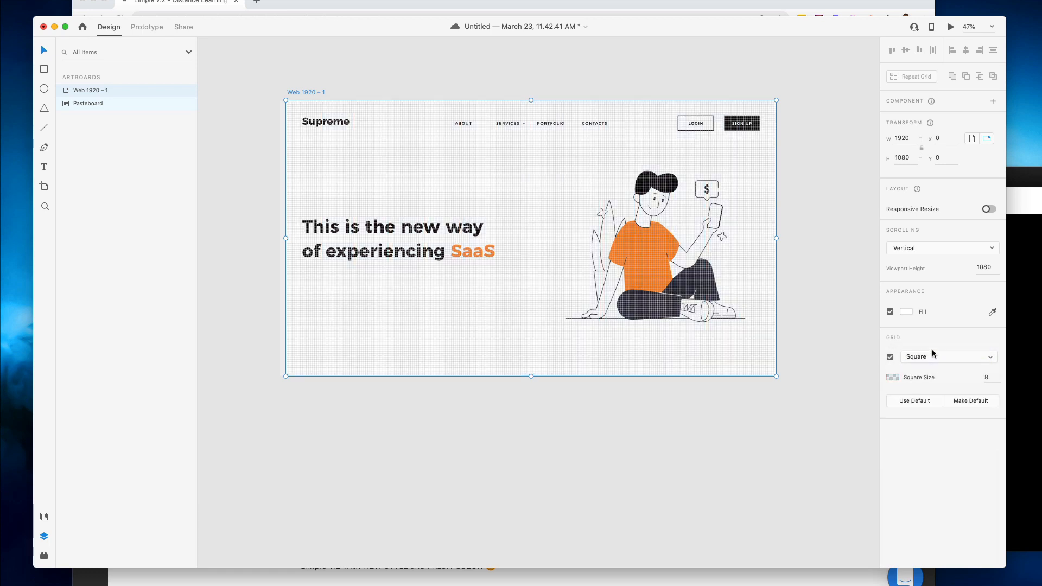